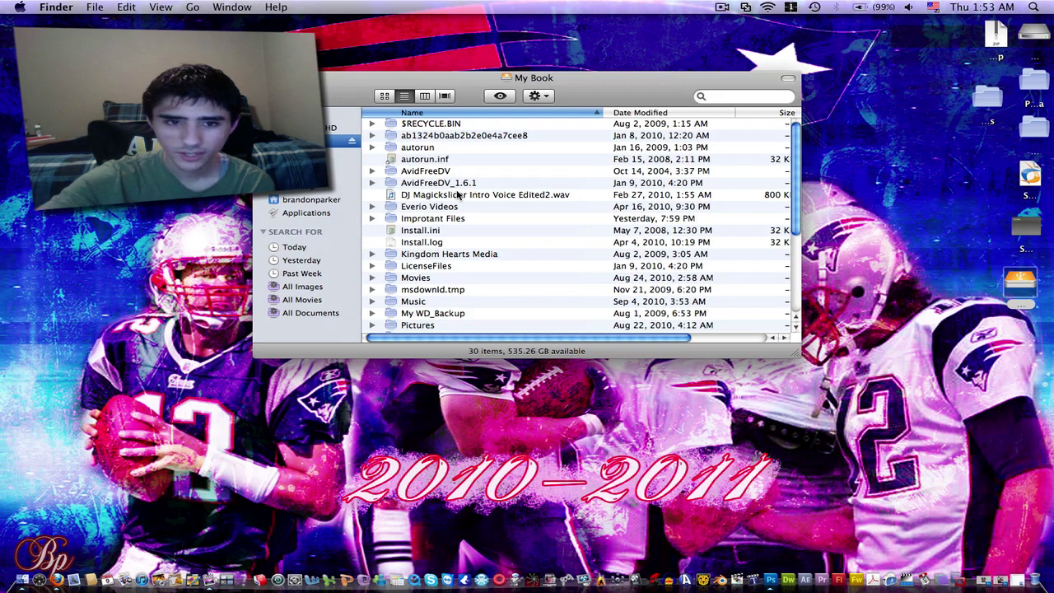
- From the My Book drive, open Pictures, Other Pictures, the inner Pictures folder, and its Summer Glau & Dollhouse Pics folder
{"action": "scroll", "coordinate": [433, 249], "scroll_direction": "down", "scroll_amount": 5}
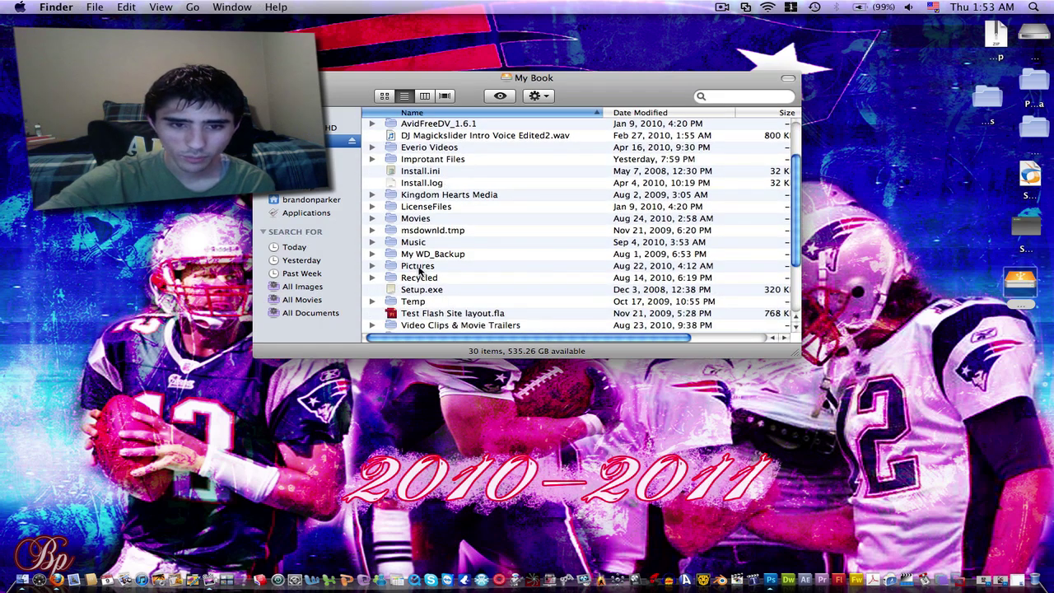
{"action": "double_click", "coordinate": [417, 266]}
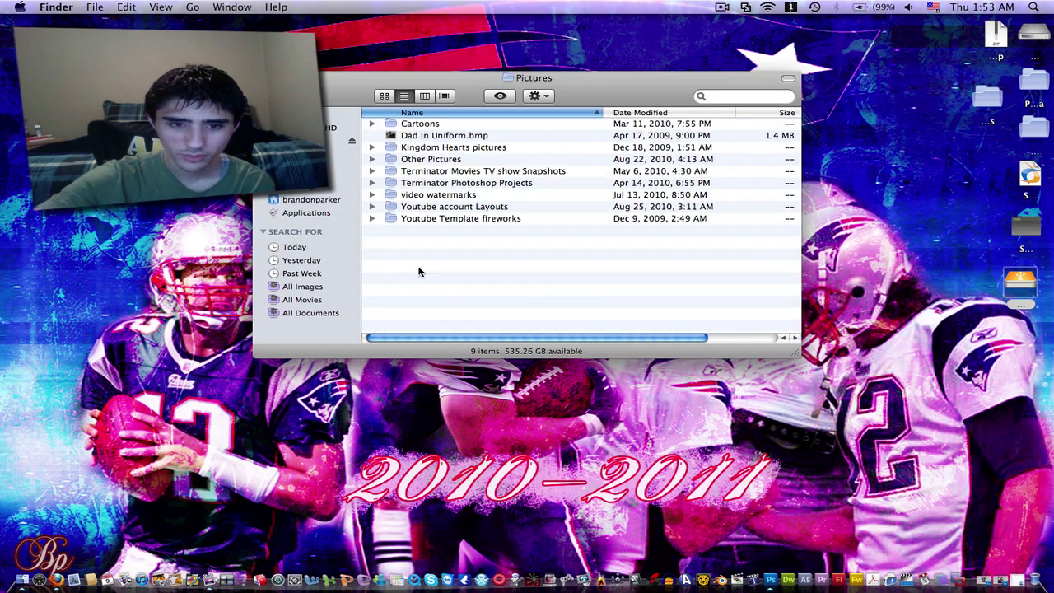
{"action": "double_click", "coordinate": [424, 160]}
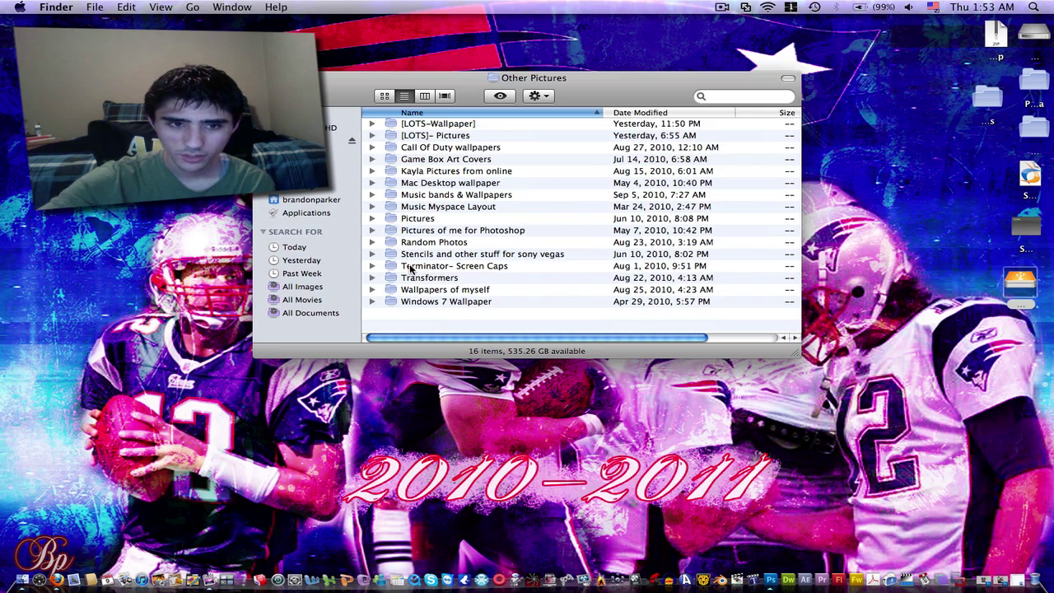
{"action": "key", "text": "super+bracketleft"}
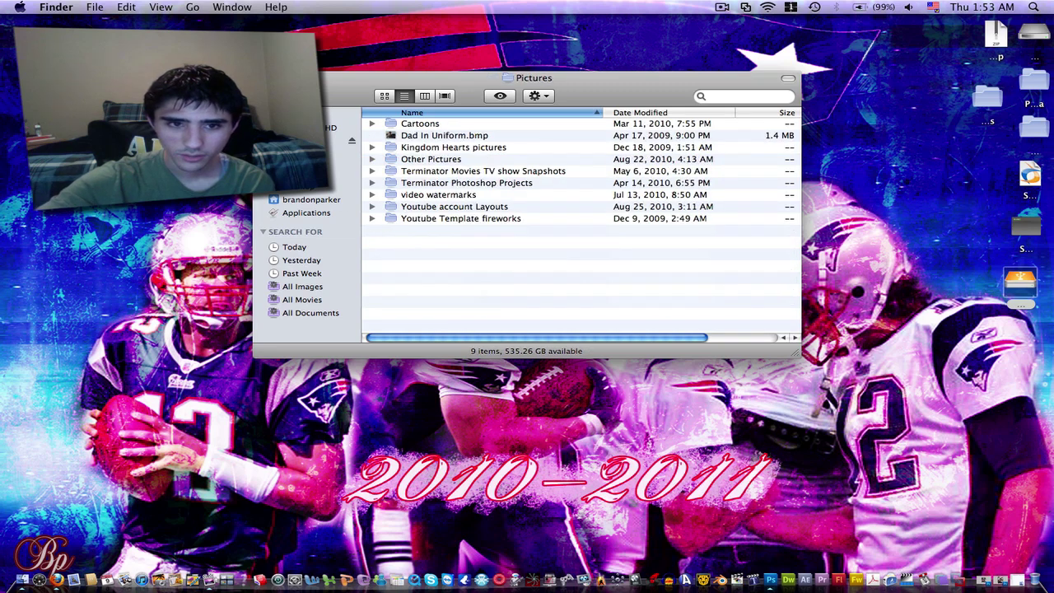
{"action": "double_click", "coordinate": [415, 159]}
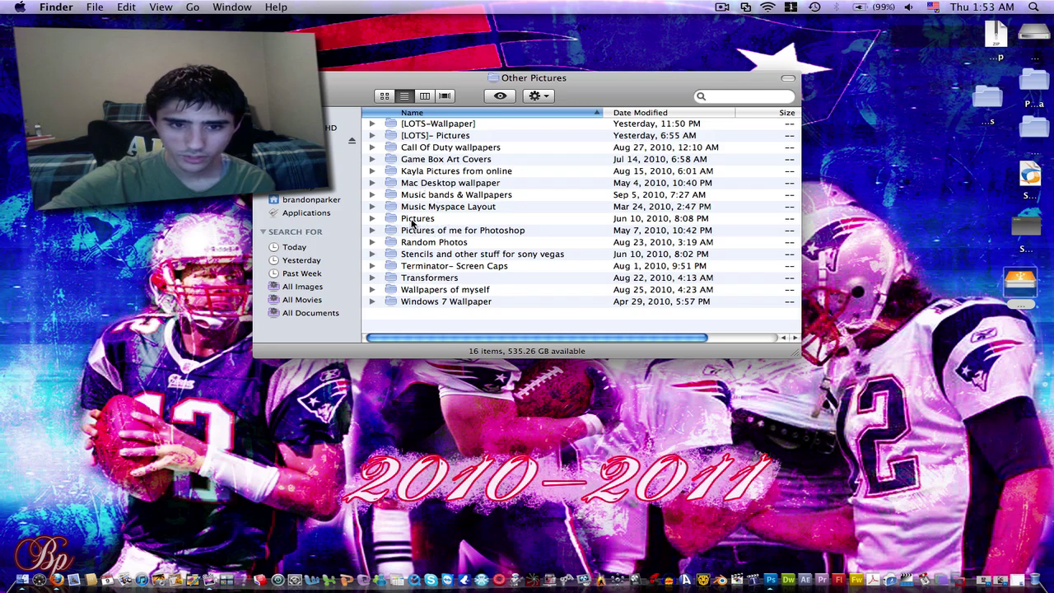
{"action": "double_click", "coordinate": [416, 219]}
{"action": "scroll", "coordinate": [420, 224], "scroll_direction": "down", "scroll_amount": 8}
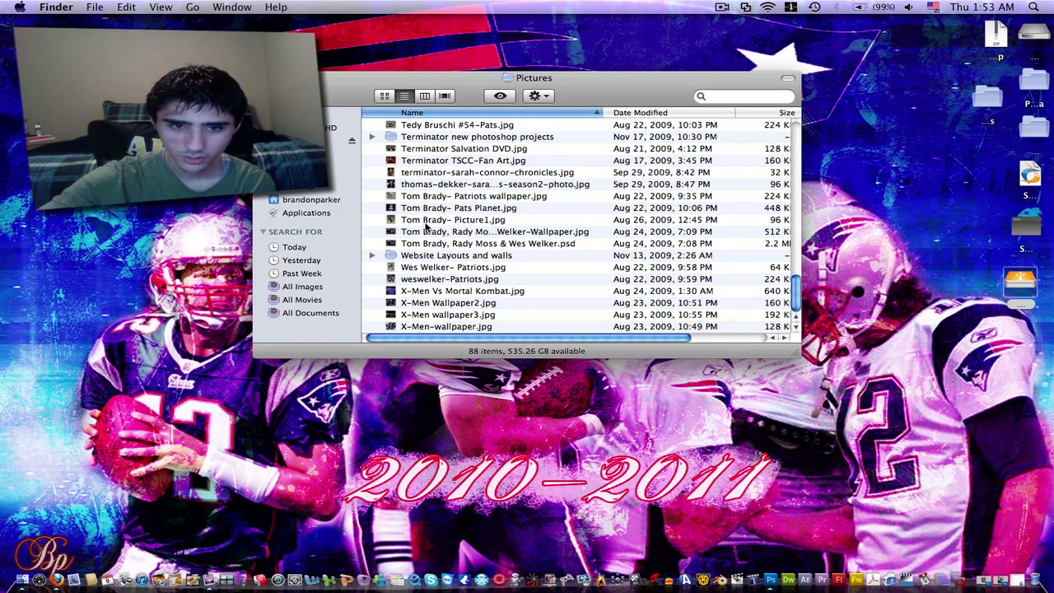
{"action": "scroll", "coordinate": [425, 227], "scroll_direction": "up", "scroll_amount": 3}
{"action": "double_click", "coordinate": [434, 182]}
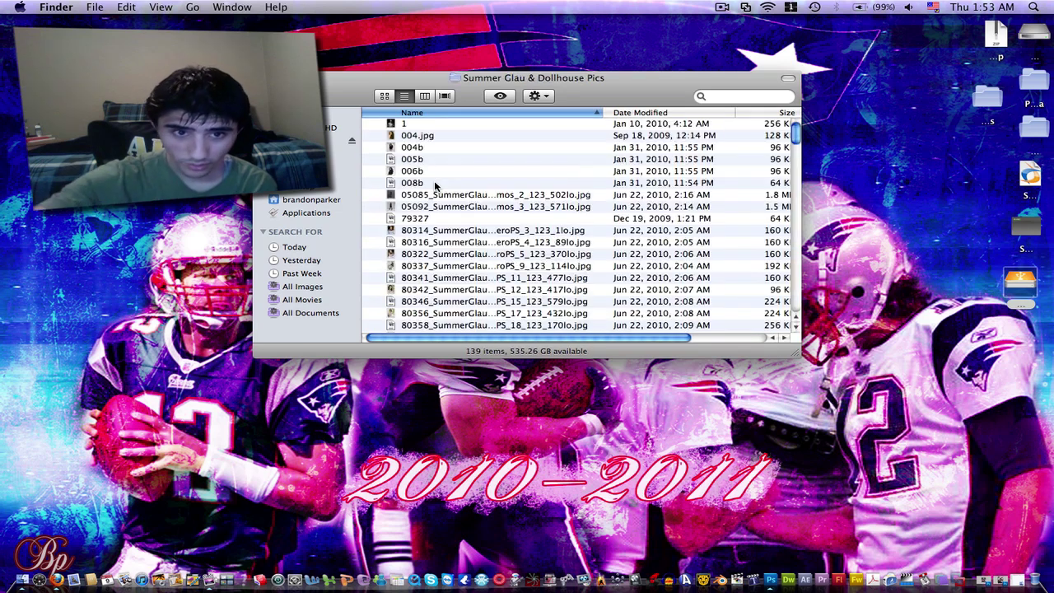
- Look through the Summer Glau & Dollhouse Pics list and open its Summer Glau wallpapers subfolder
{"action": "scroll", "coordinate": [434, 181], "scroll_direction": "down", "scroll_amount": 10}
{"action": "scroll", "coordinate": [434, 184], "scroll_direction": "down", "scroll_amount": 15}
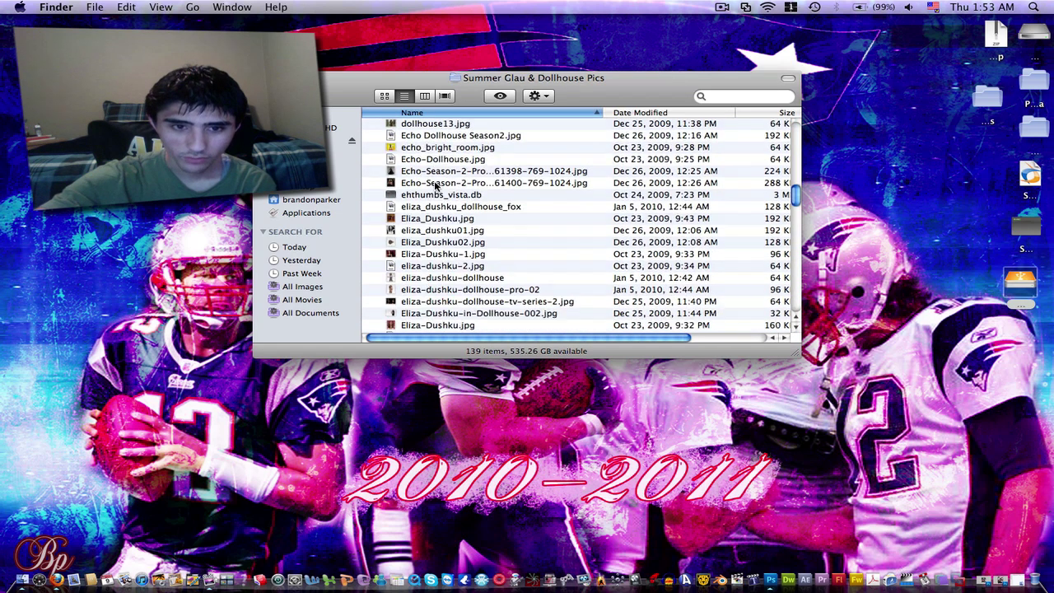
{"action": "scroll", "coordinate": [435, 185], "scroll_direction": "up", "scroll_amount": 10}
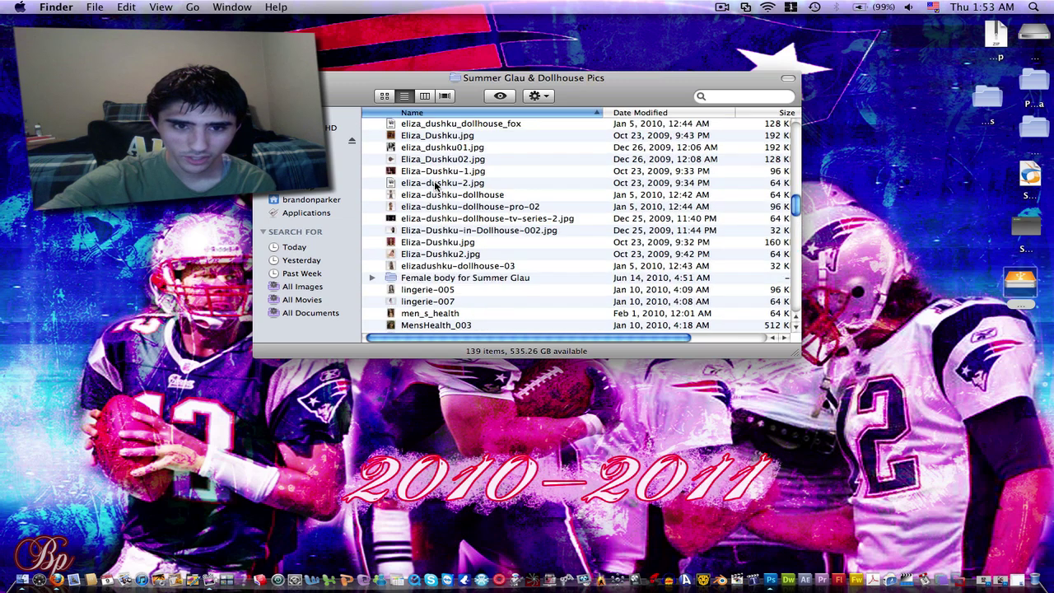
{"action": "scroll", "coordinate": [435, 184], "scroll_direction": "up", "scroll_amount": 15}
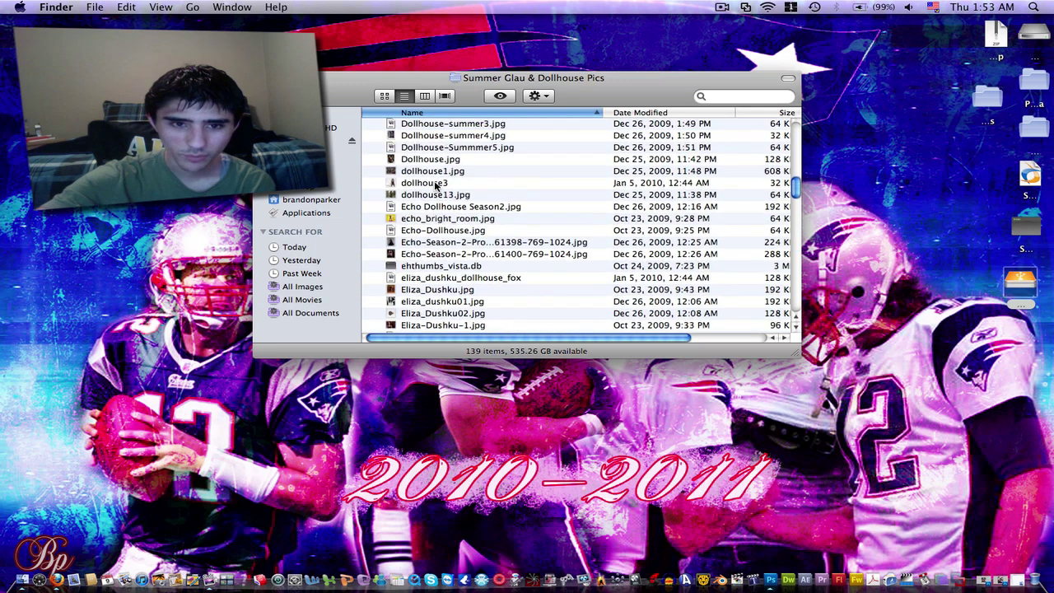
{"action": "scroll", "coordinate": [434, 185], "scroll_direction": "down", "scroll_amount": 8}
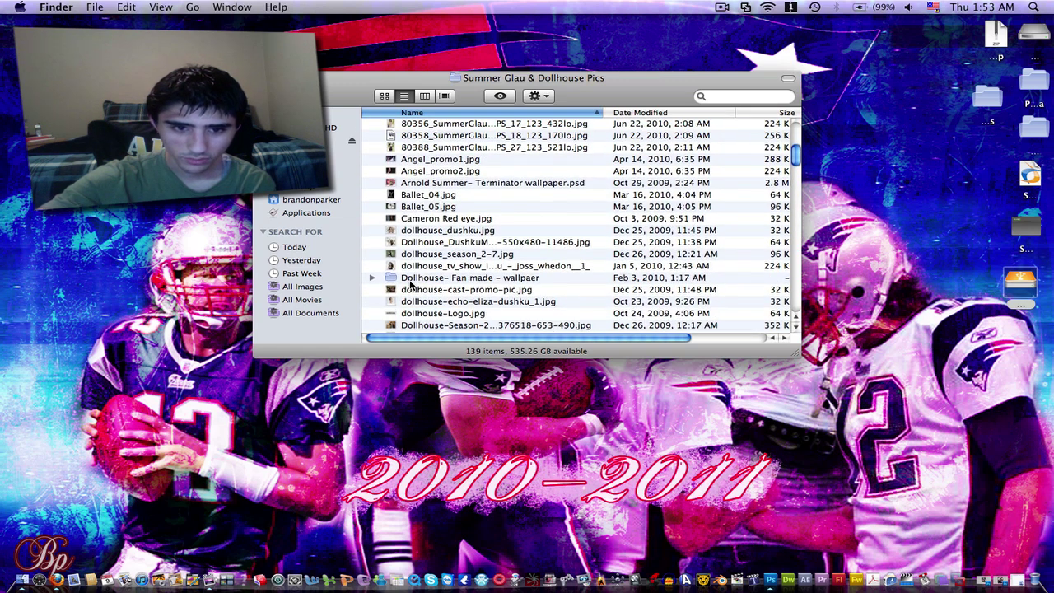
{"action": "scroll", "coordinate": [410, 283], "scroll_direction": "down", "scroll_amount": 5}
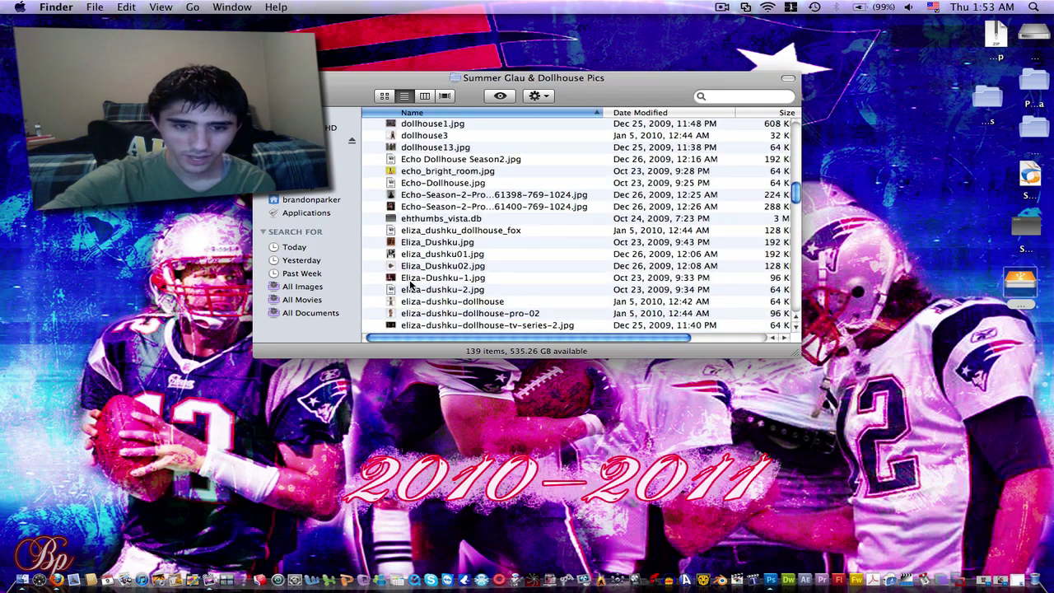
{"action": "scroll", "coordinate": [410, 283], "scroll_direction": "down", "scroll_amount": 5}
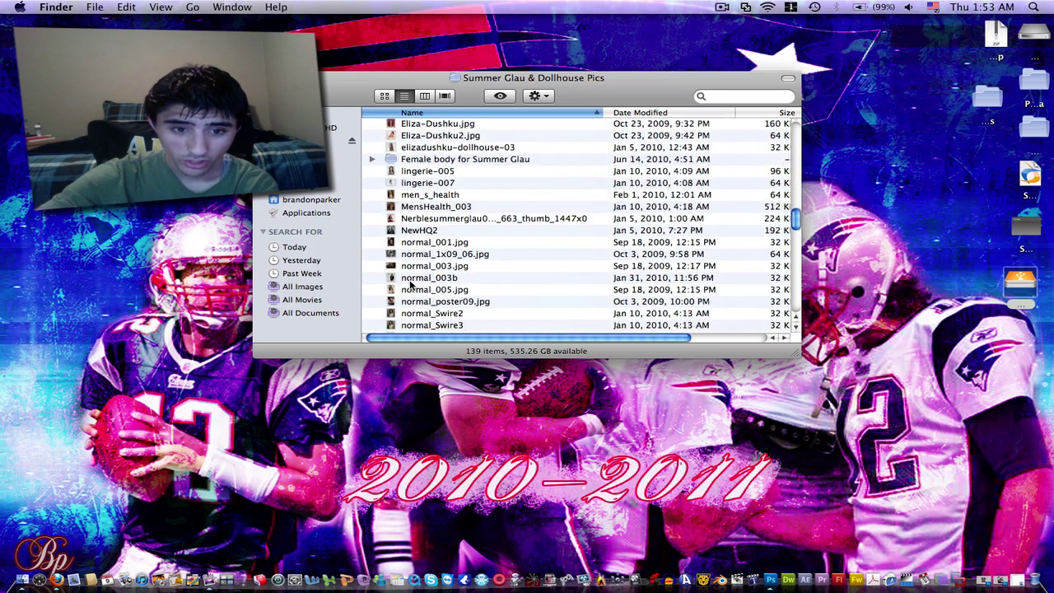
{"action": "scroll", "coordinate": [428, 239], "scroll_direction": "up", "scroll_amount": 1}
{"action": "scroll", "coordinate": [435, 191], "scroll_direction": "down", "scroll_amount": 10}
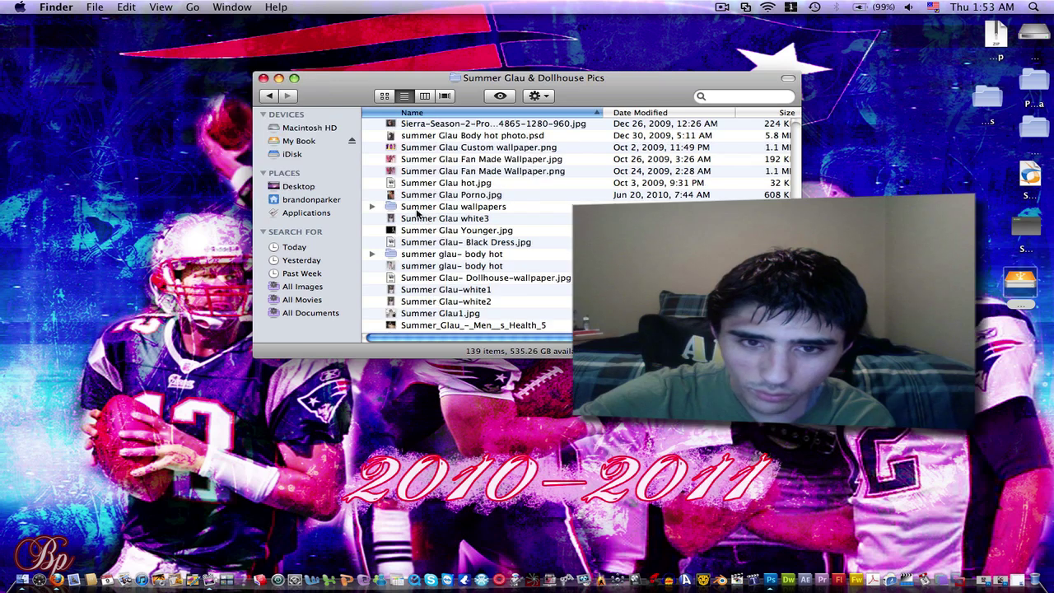
{"action": "double_click", "coordinate": [414, 213]}
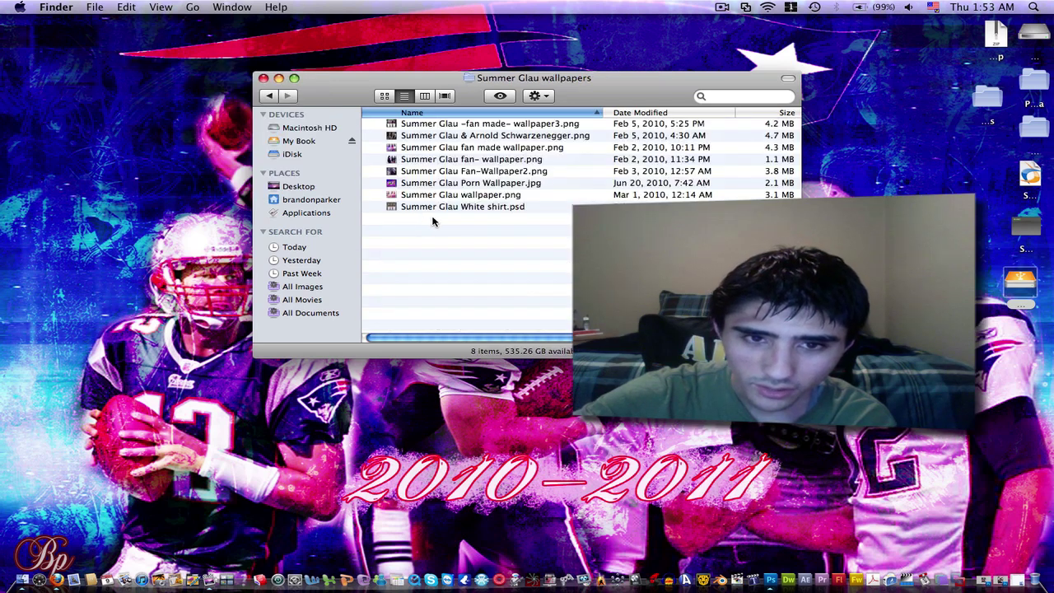
- View Summer Glau -fan made- wallpaper3.png in Photoshop with its window enlarged to show the whole image, and close it
{"action": "double_click", "coordinate": [392, 124]}
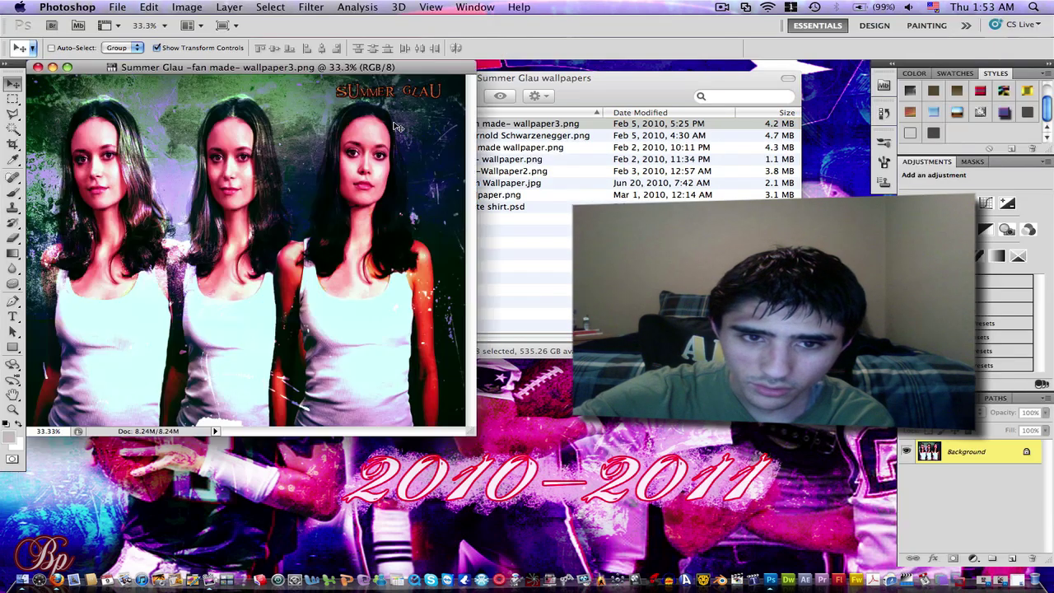
{"action": "left_click_drag", "start_coordinate": [474, 440], "coordinate": [650, 475]}
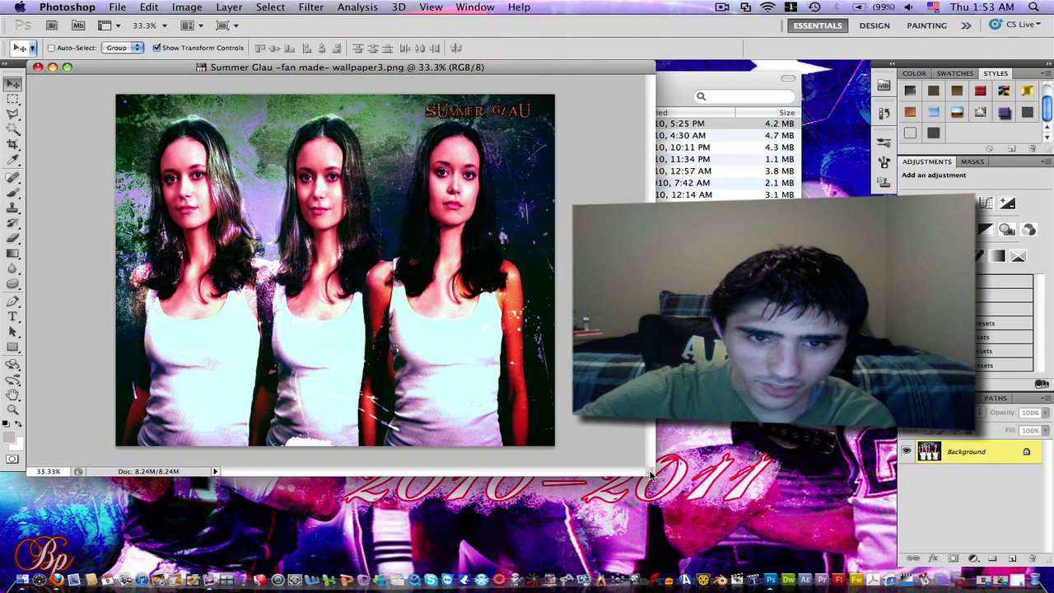
{"action": "left_click", "coordinate": [37, 67]}
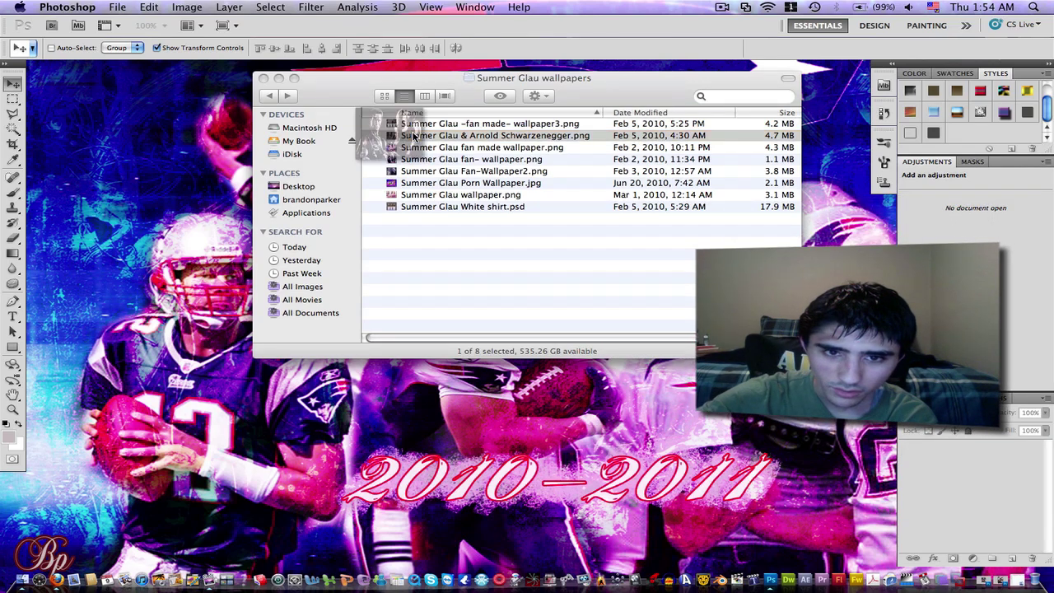
- View Summer Glau & Arnold Schwarzenegger.png in an enlarged document window and close it
{"action": "double_click", "coordinate": [414, 136]}
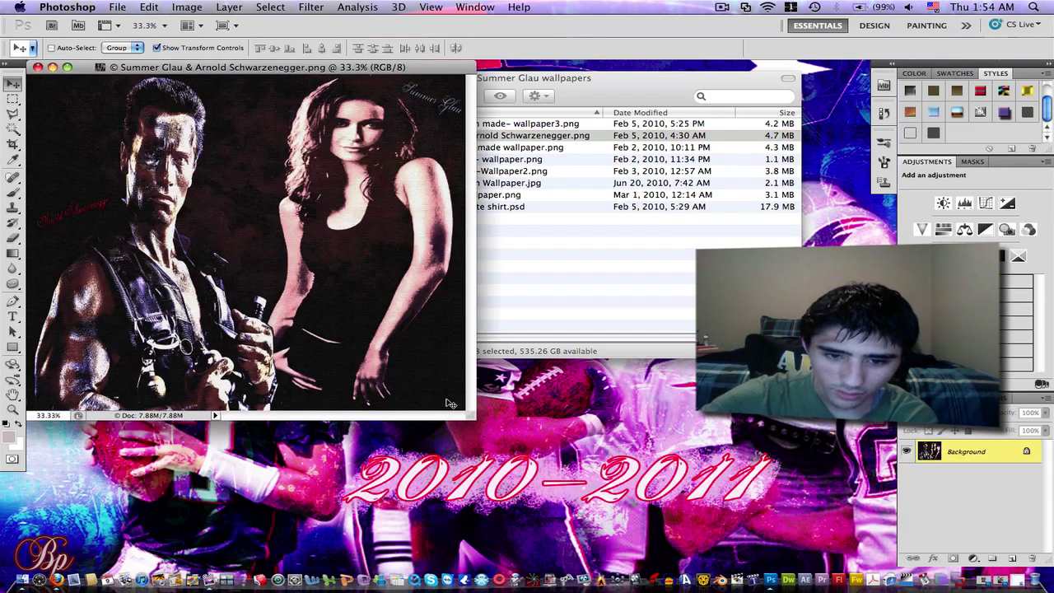
{"action": "left_click_drag", "start_coordinate": [495, 424], "coordinate": [596, 456]}
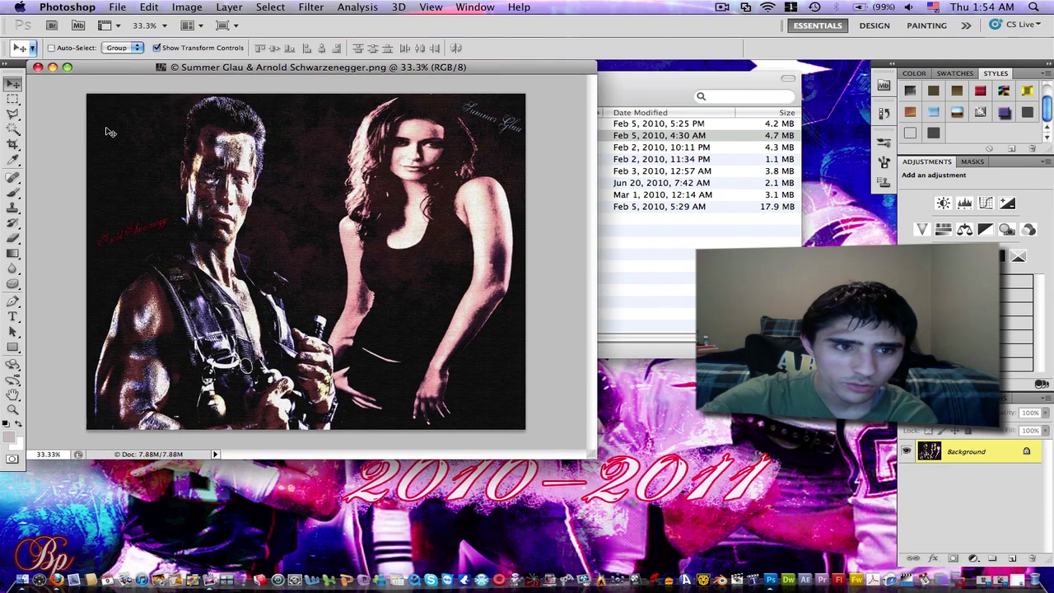
{"action": "left_click", "coordinate": [37, 67]}
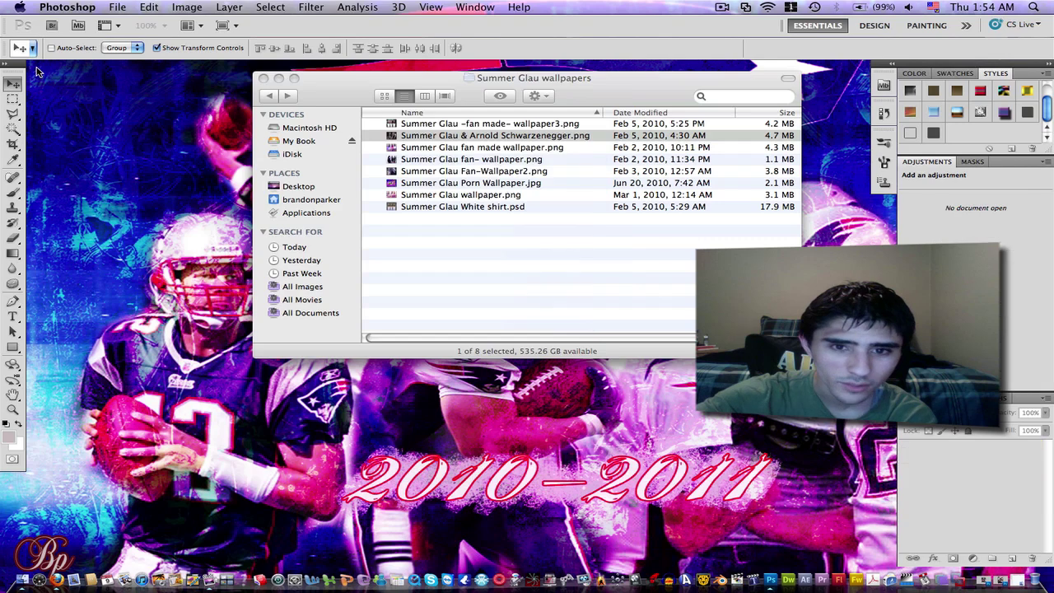
- View Summer Glau fan made wallpaper.png and Summer Glau wallpaper.png one after the other, closing each
{"action": "double_click", "coordinate": [478, 152]}
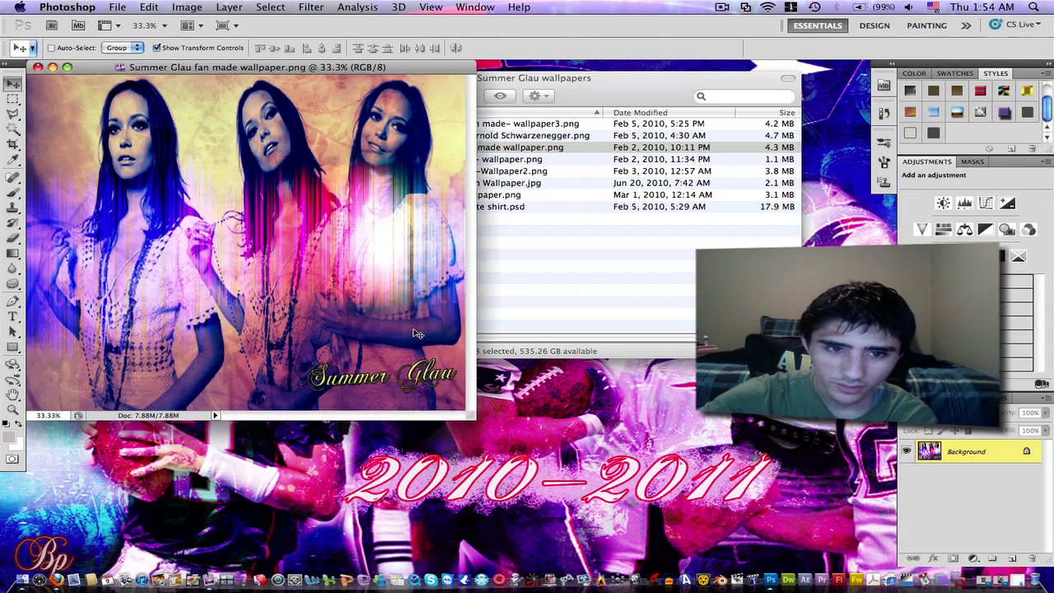
{"action": "left_click_drag", "start_coordinate": [489, 419], "coordinate": [607, 458]}
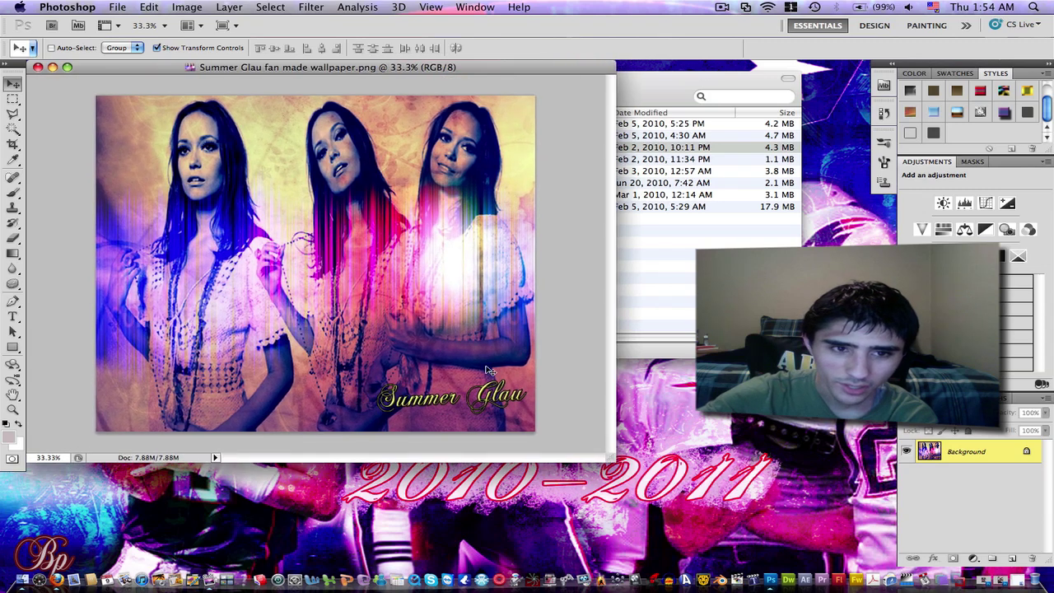
{"action": "left_click", "coordinate": [37, 67]}
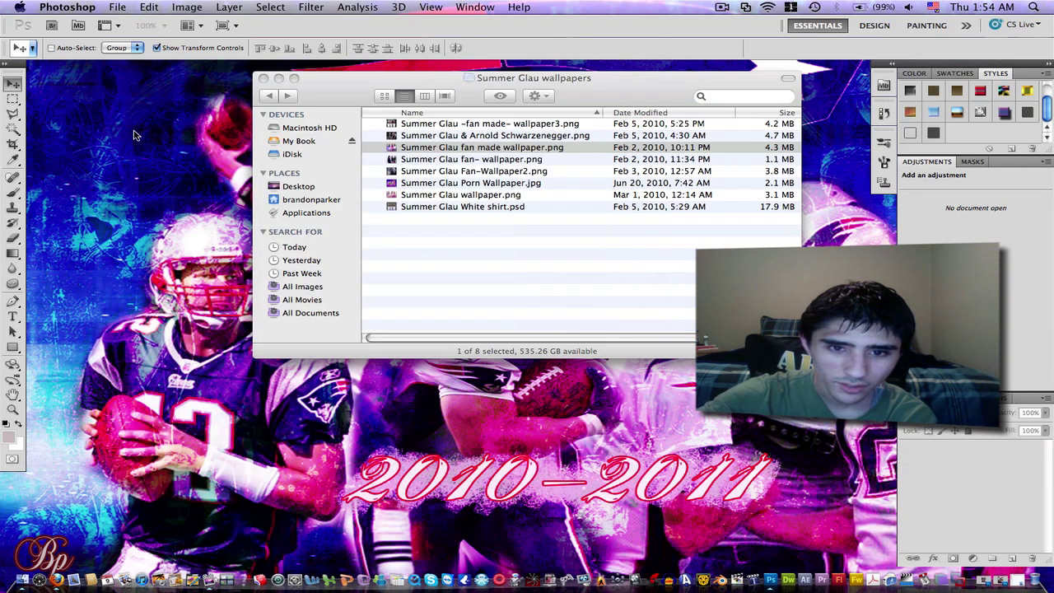
{"action": "double_click", "coordinate": [420, 197]}
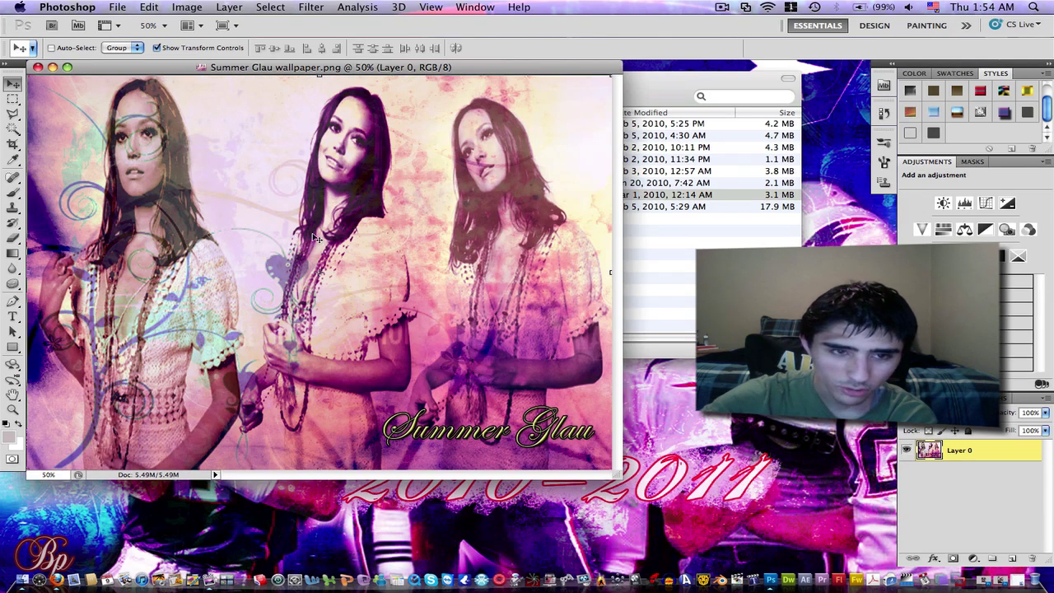
{"action": "left_click", "coordinate": [37, 68]}
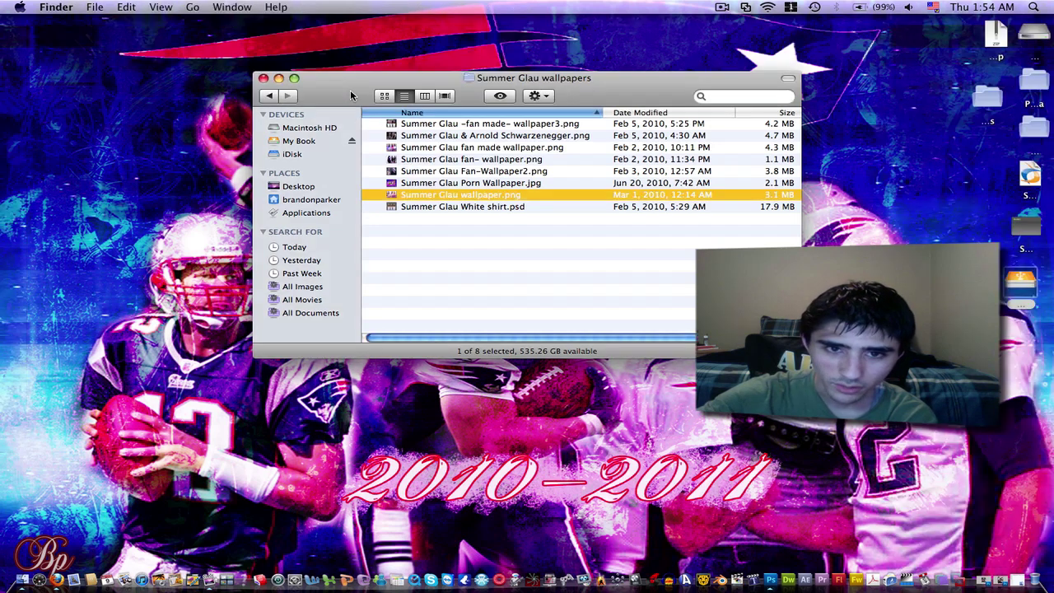
- Return to the Other Pictures folder in Finder and open Fan Made-Lots Wallpaper inside [LOTS-Wallpaper]
{"action": "left_click", "coordinate": [352, 97]}
{"action": "left_click", "coordinate": [269, 96]}
{"action": "left_click", "coordinate": [268, 96]}
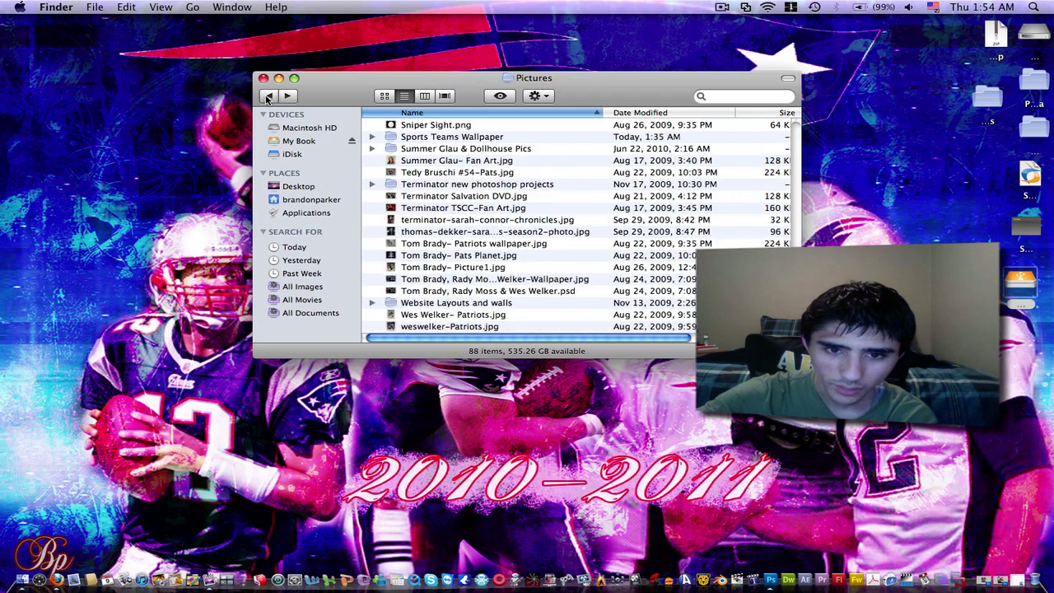
{"action": "left_click", "coordinate": [269, 96]}
{"action": "left_click", "coordinate": [268, 96]}
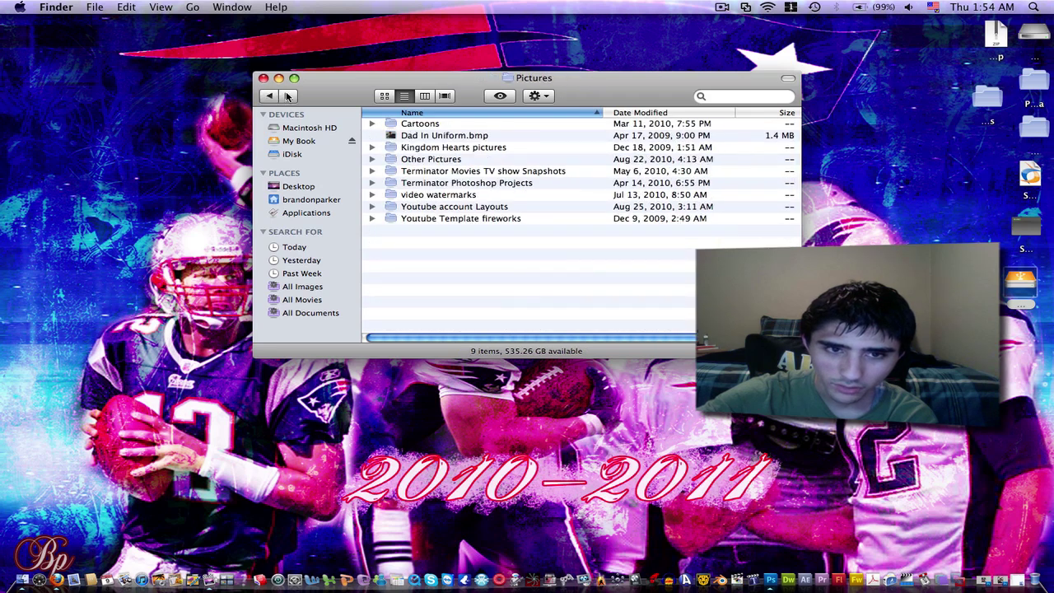
{"action": "left_click", "coordinate": [286, 97]}
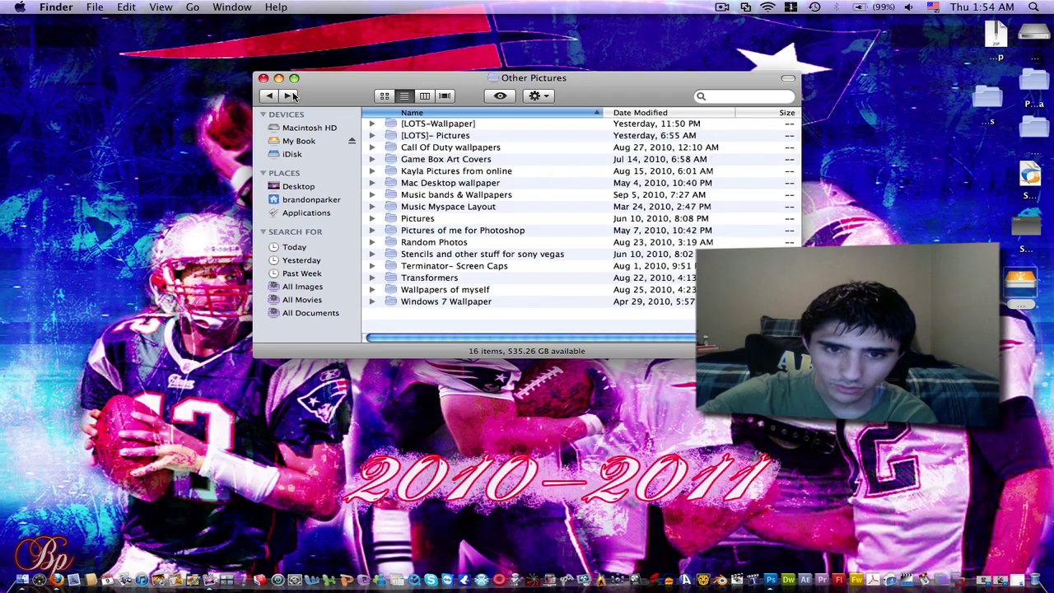
{"action": "double_click", "coordinate": [435, 124]}
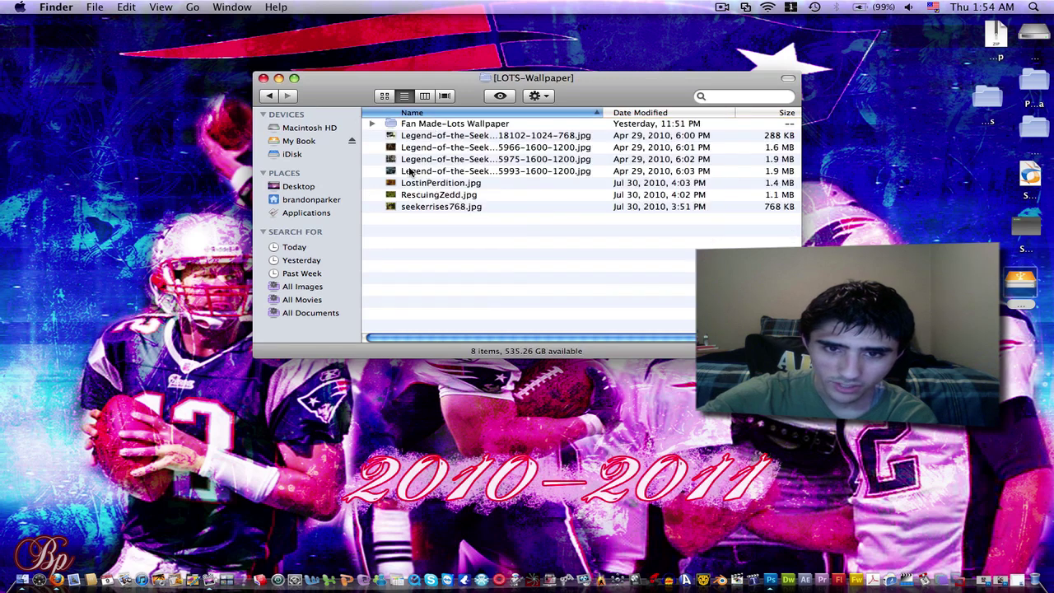
{"action": "double_click", "coordinate": [430, 124]}
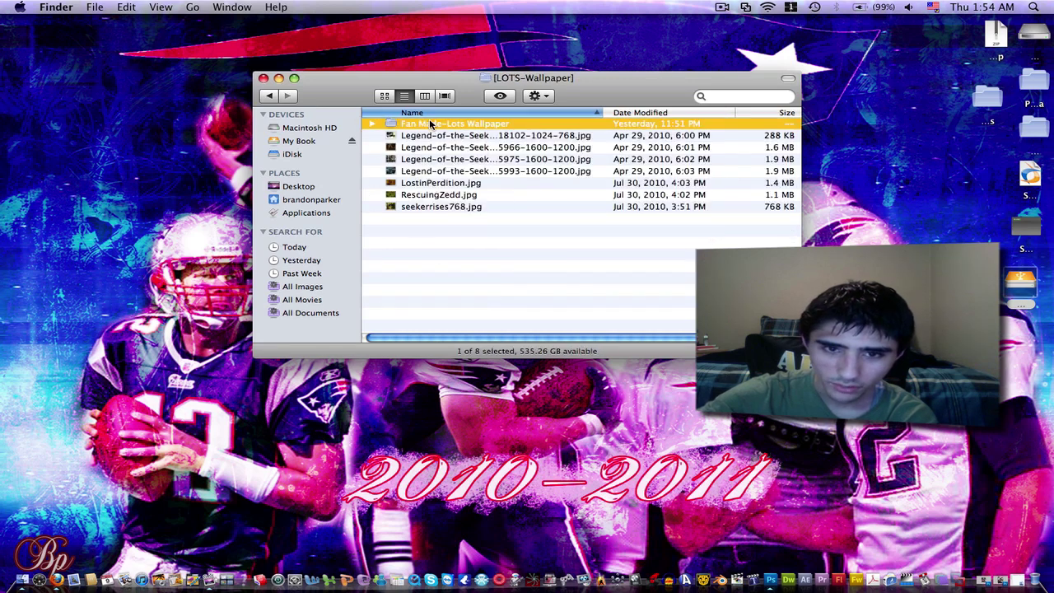
- View Lenged Of The Seeker- Fan Wallpaper.png in an enlarged Photoshop window, and close the image and the Finder folder window
{"action": "double_click", "coordinate": [408, 123]}
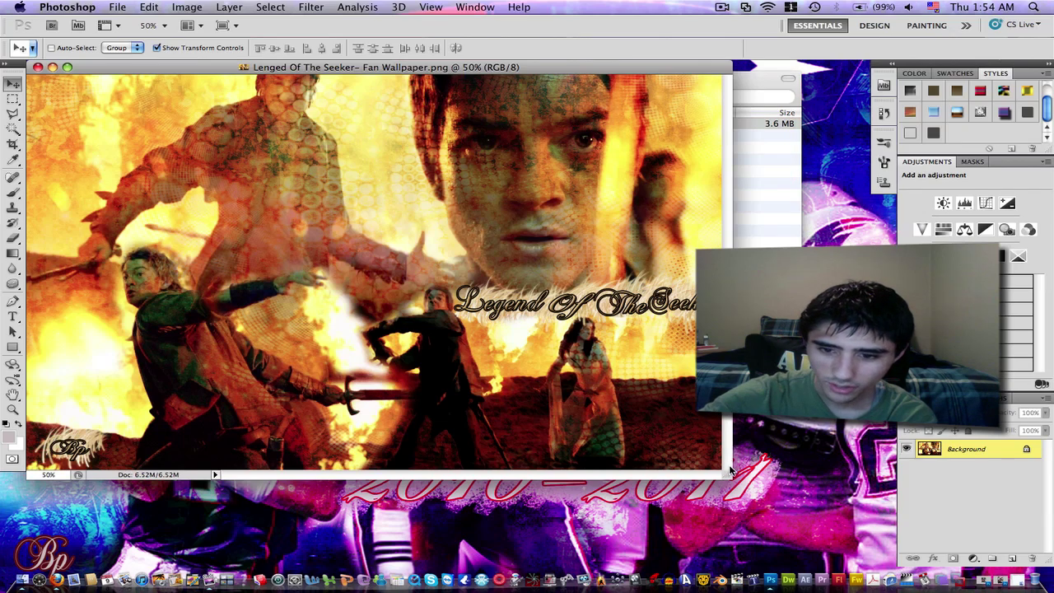
{"action": "left_click_drag", "start_coordinate": [727, 472], "coordinate": [843, 515]}
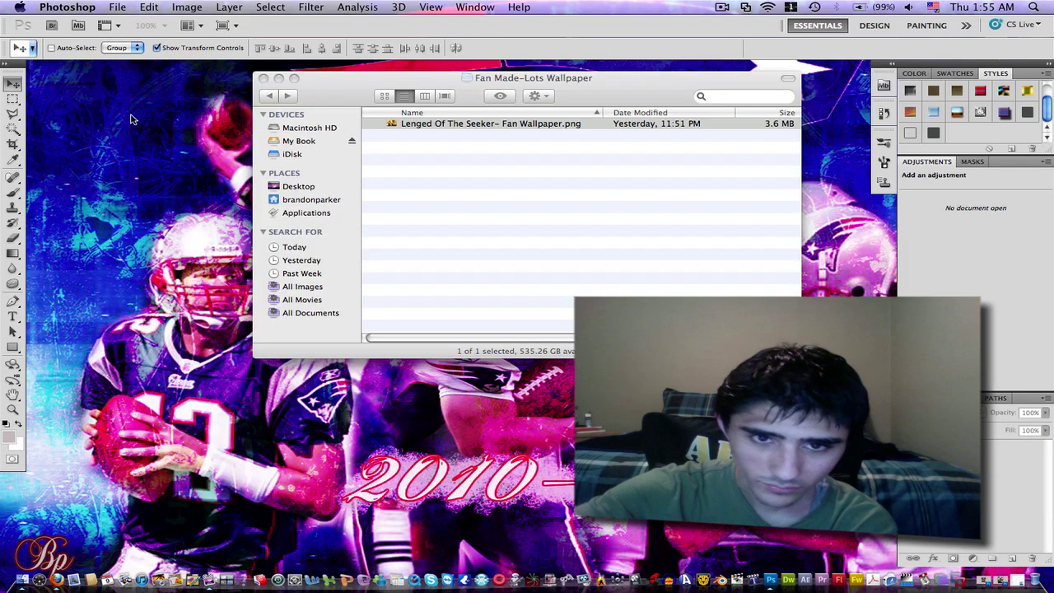
{"action": "key", "text": "super+q"}
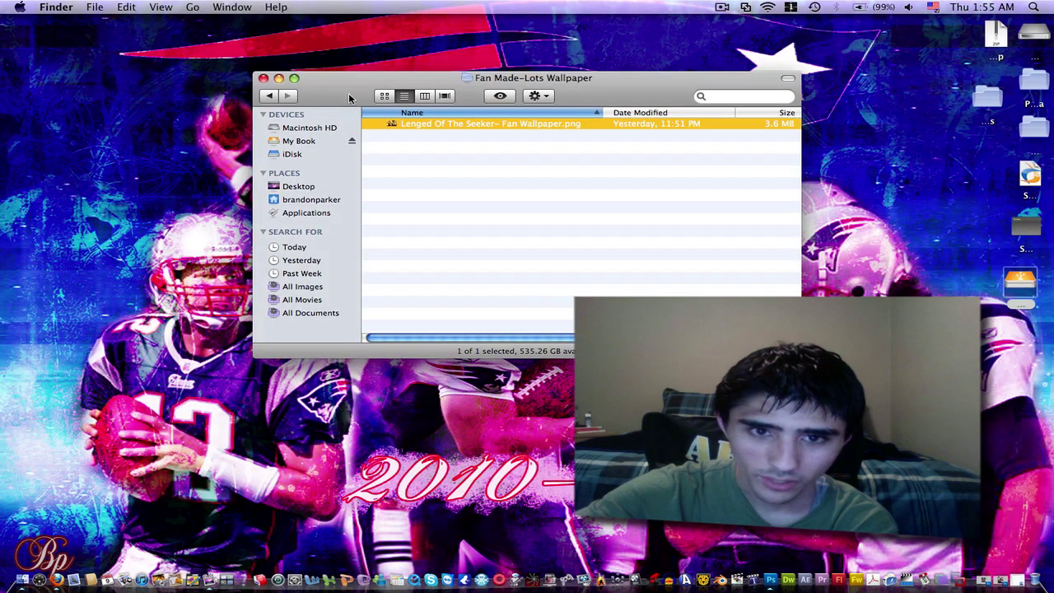
{"action": "left_click", "coordinate": [262, 78]}
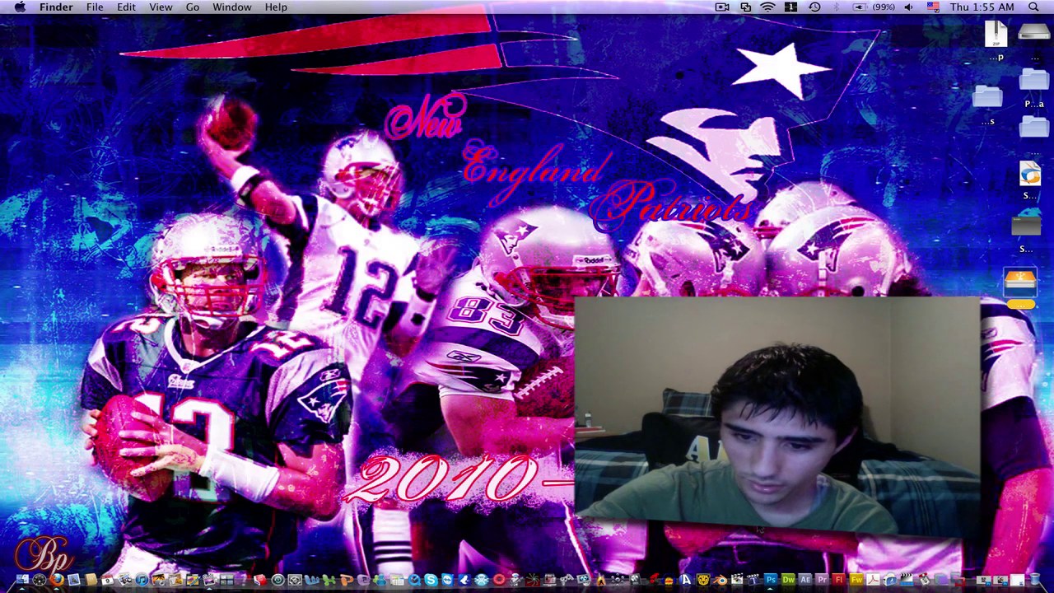
- Switch to Photoshop, view New England Patriots-Fanmade Wallpaper.png from the Fan made- Boston Teams Wallpaper folder, and close it
{"action": "left_click", "coordinate": [772, 576]}
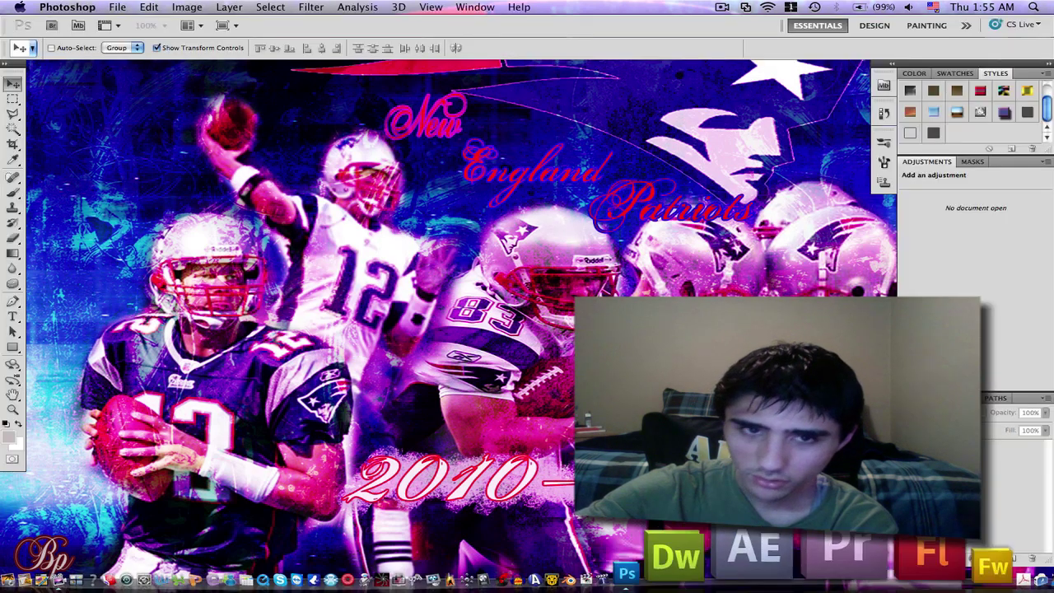
{"action": "left_click", "coordinate": [69, 7]}
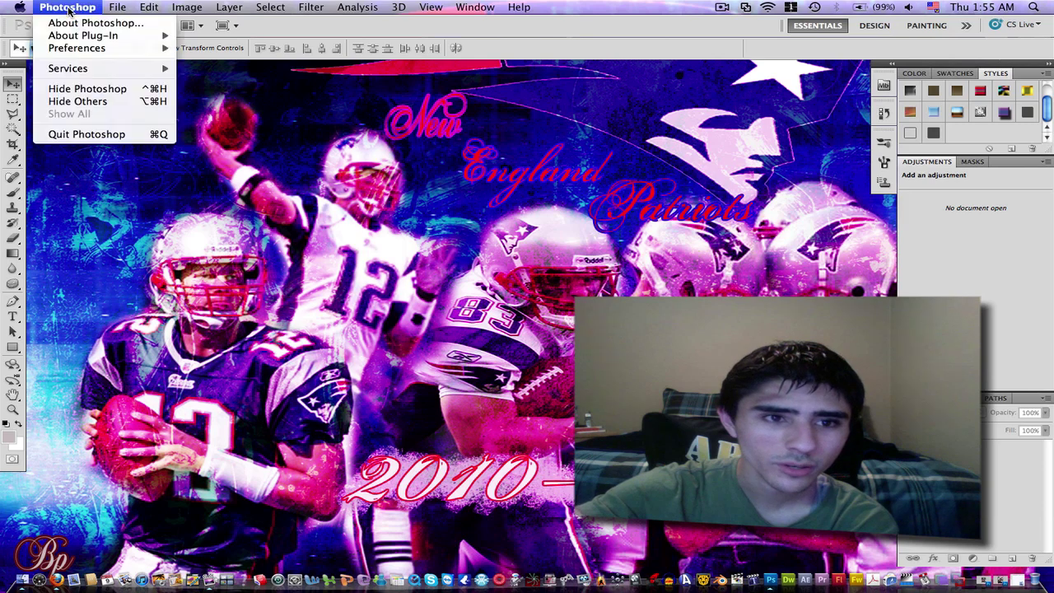
{"action": "left_click", "coordinate": [91, 134]}
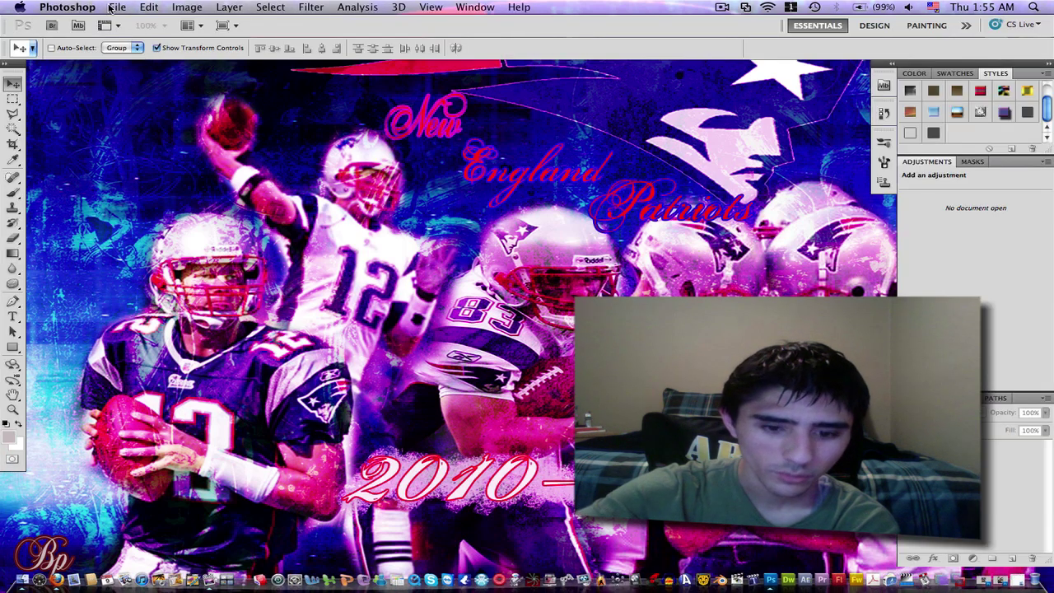
{"action": "left_click", "coordinate": [116, 8]}
{"action": "left_click", "coordinate": [136, 37]}
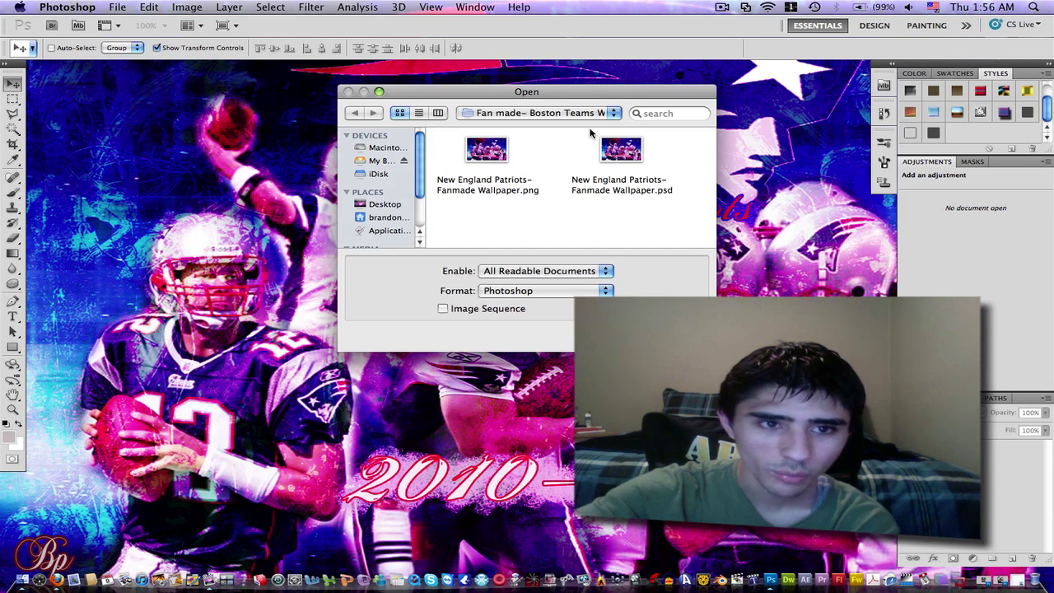
{"action": "left_click", "coordinate": [535, 114]}
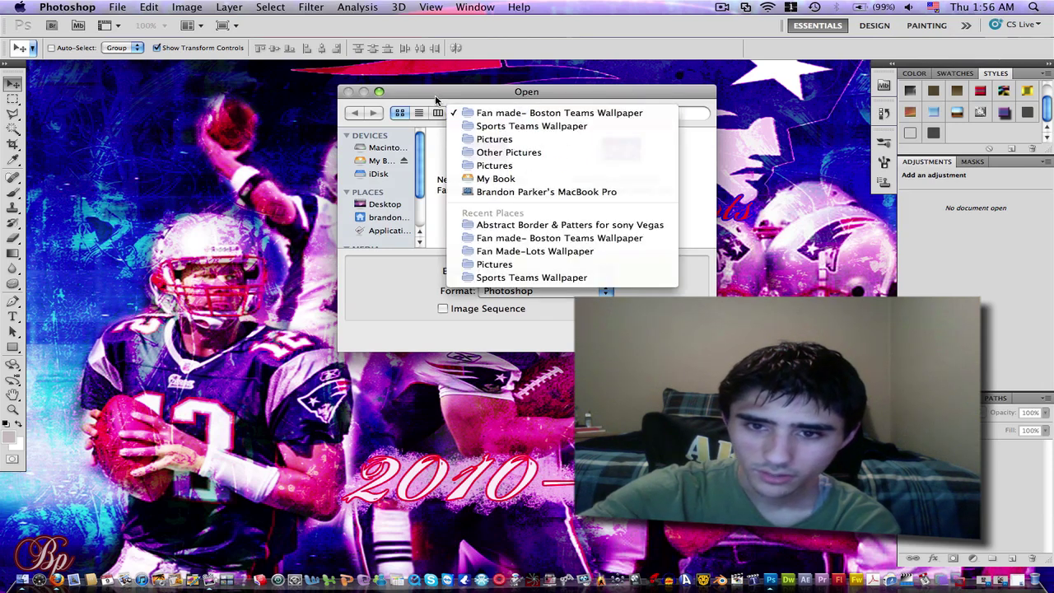
{"action": "left_click", "coordinate": [459, 117]}
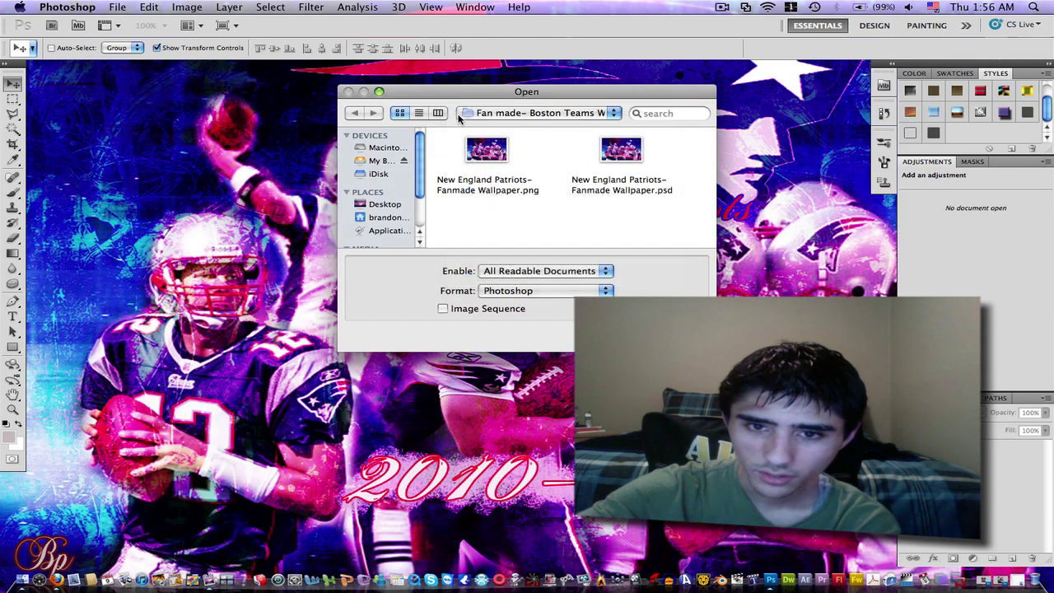
{"action": "double_click", "coordinate": [494, 149]}
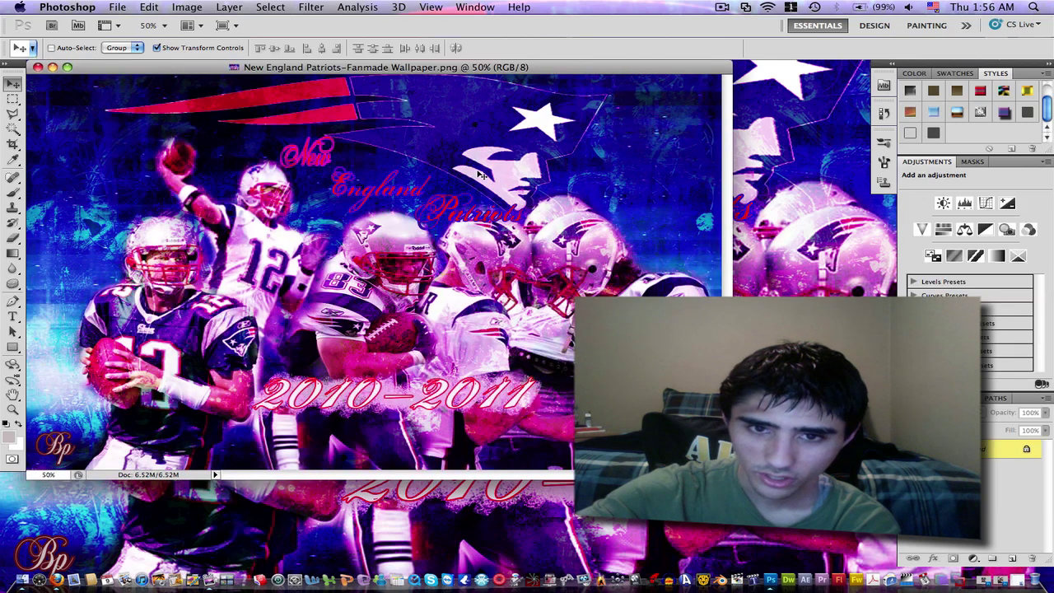
{"action": "left_click", "coordinate": [68, 67]}
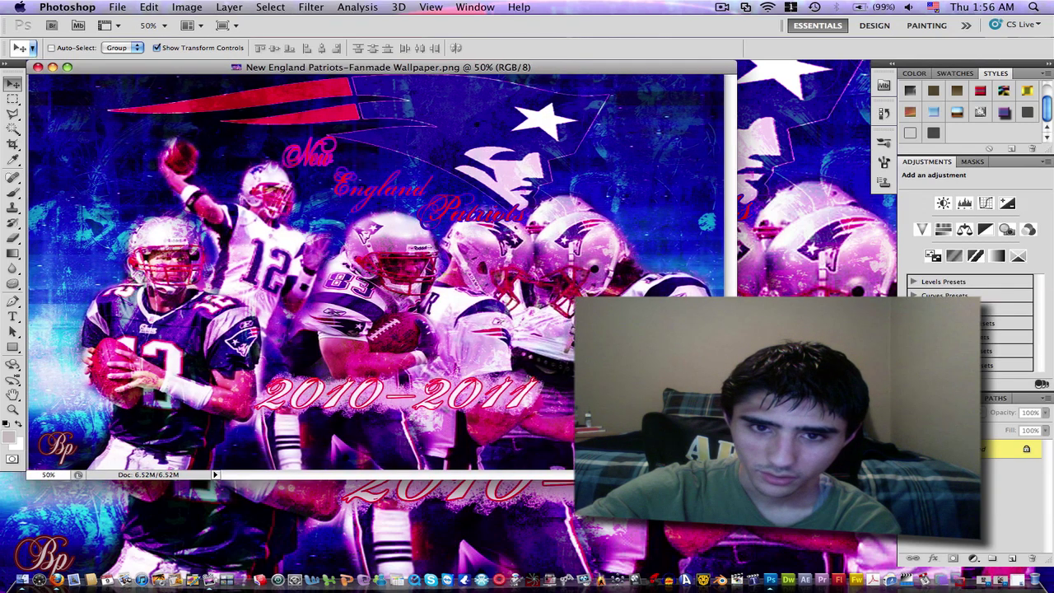
{"action": "left_click", "coordinate": [37, 68]}
- Start opening another file and go up from Sports Teams Wallpaper through Pictures to the Other Pictures folder
{"action": "left_click", "coordinate": [117, 6]}
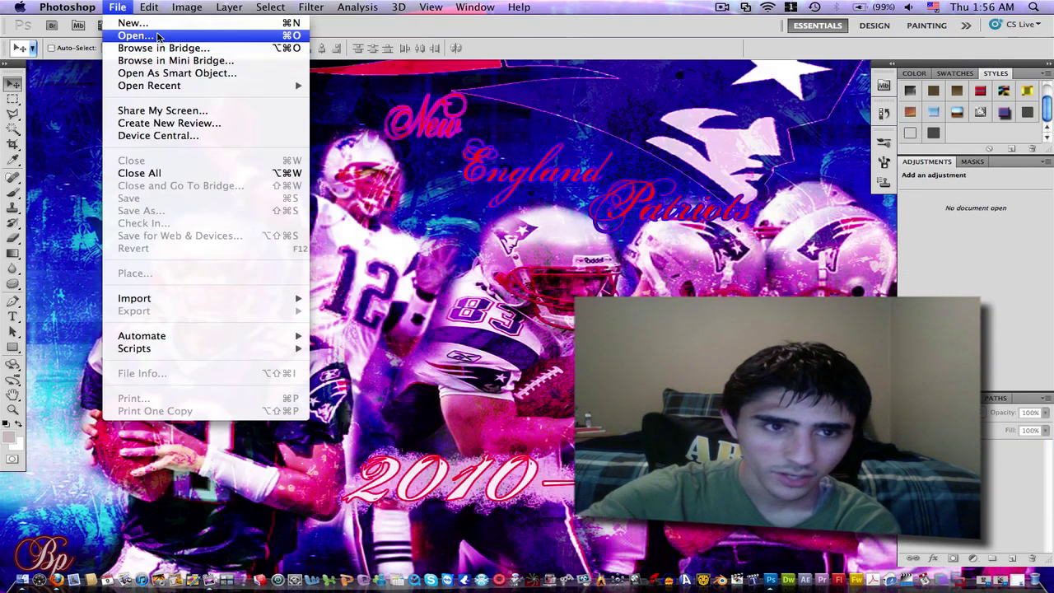
{"action": "left_click", "coordinate": [159, 36]}
{"action": "left_click", "coordinate": [546, 116]}
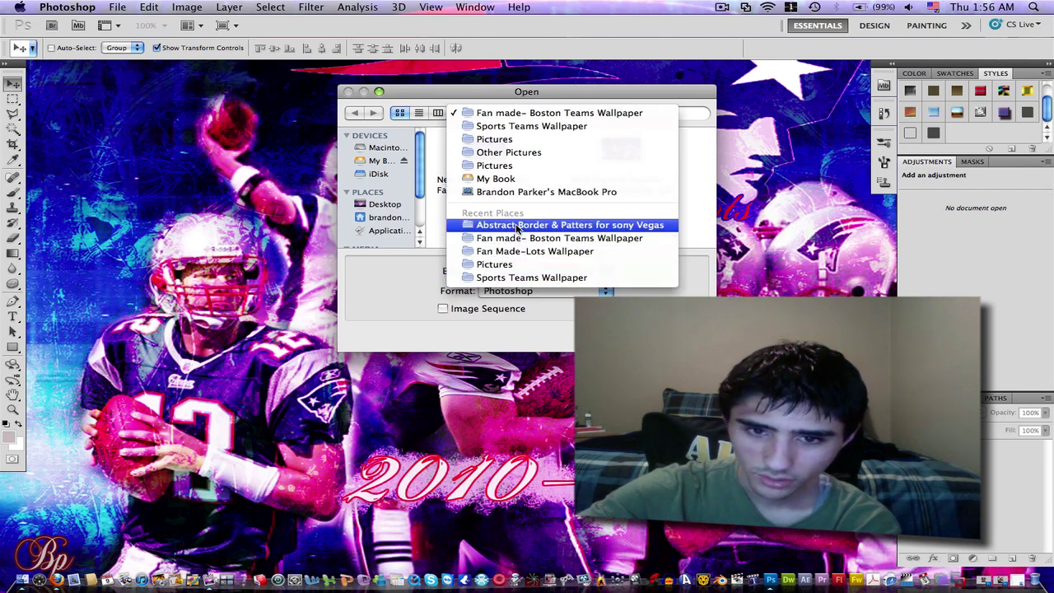
{"action": "left_click", "coordinate": [516, 279]}
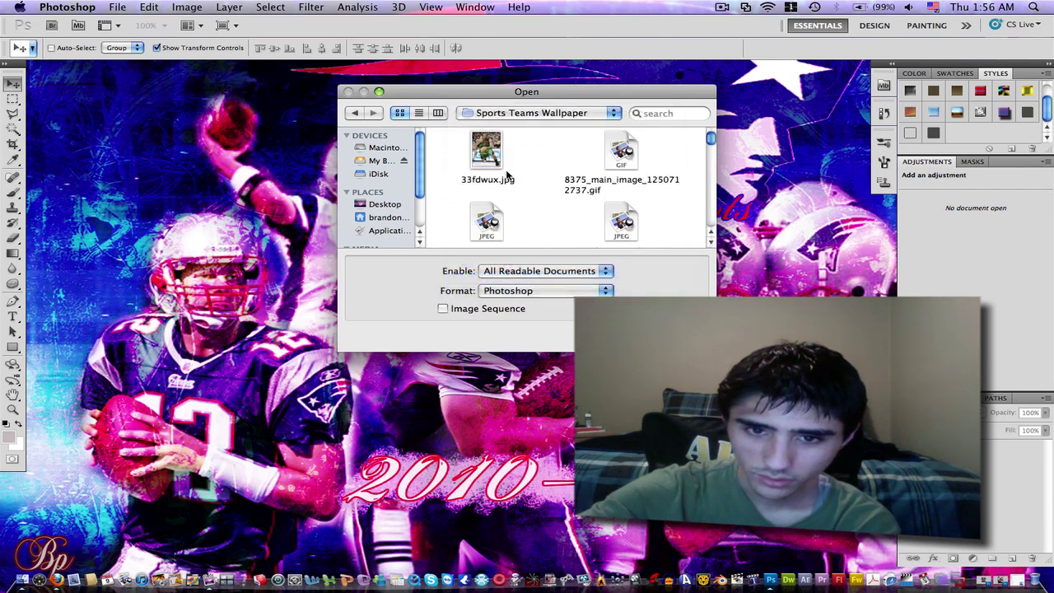
{"action": "left_click", "coordinate": [512, 112]}
{"action": "left_click", "coordinate": [503, 126]}
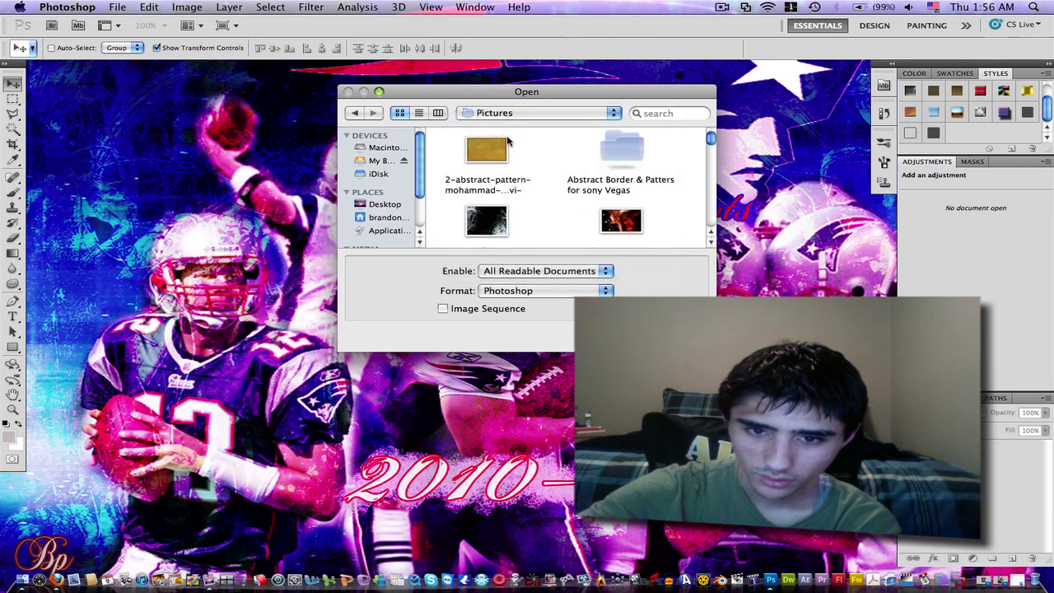
{"action": "left_click", "coordinate": [533, 115]}
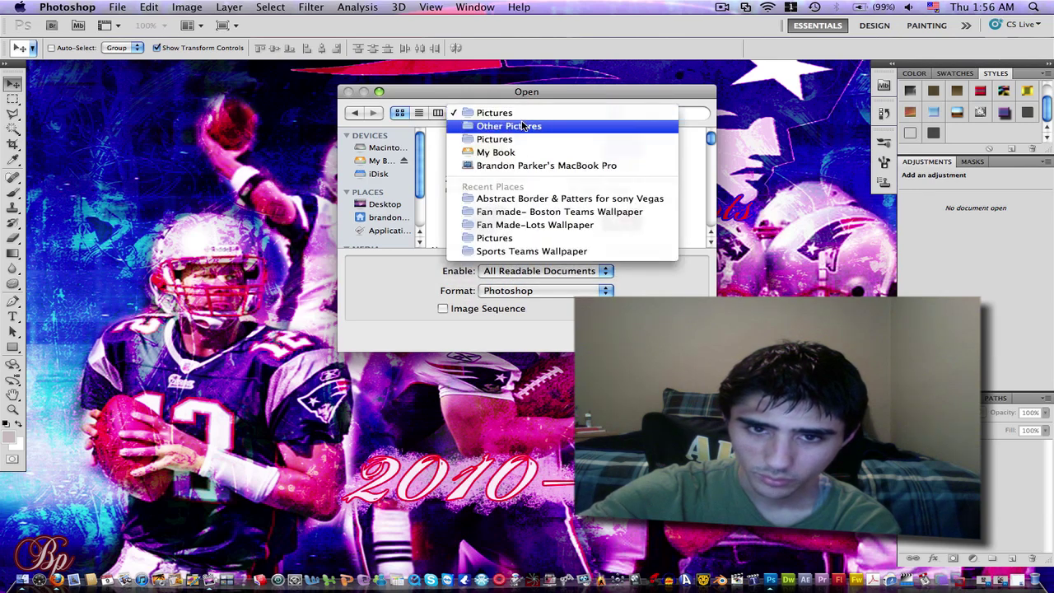
{"action": "left_click", "coordinate": [521, 125]}
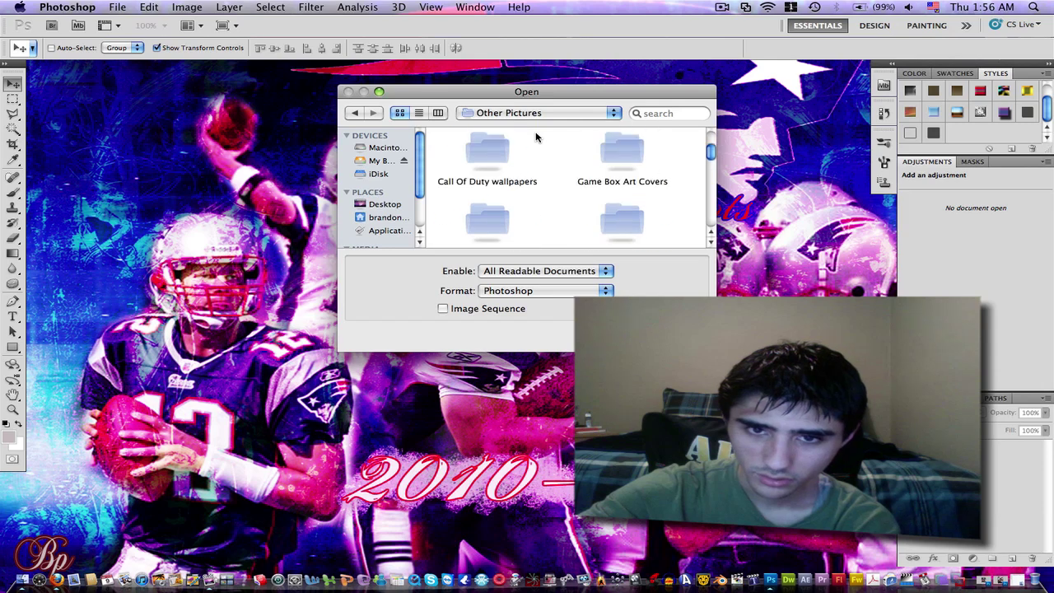
- Find the Terminator- Screen Caps folder in Other Pictures and look through its screen captures
{"action": "scroll", "coordinate": [535, 136], "scroll_direction": "down", "scroll_amount": 5}
{"action": "scroll", "coordinate": [535, 137], "scroll_direction": "down", "scroll_amount": 8}
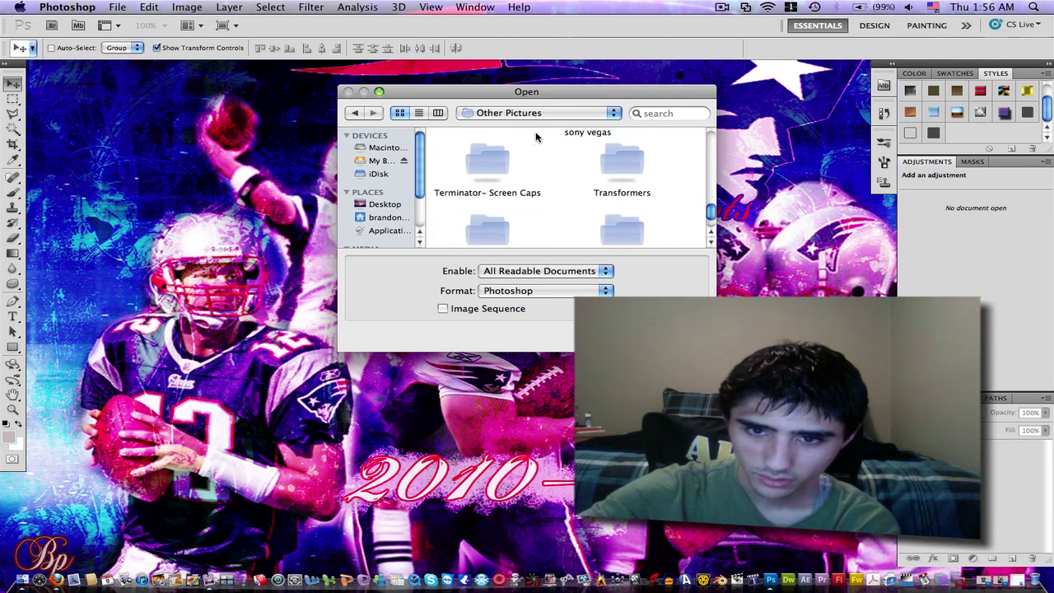
{"action": "double_click", "coordinate": [489, 169]}
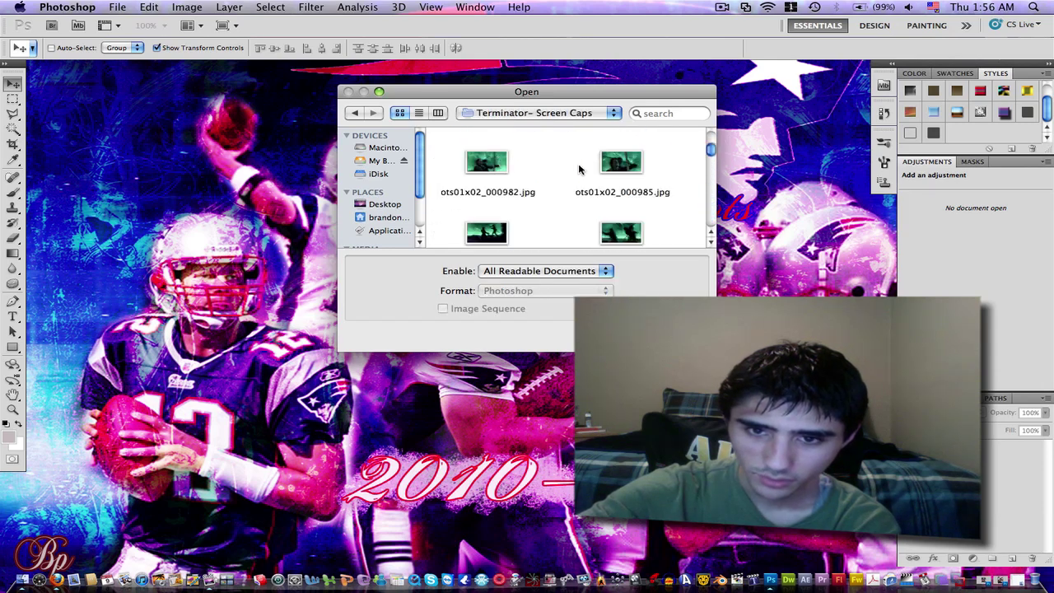
{"action": "scroll", "coordinate": [581, 169], "scroll_direction": "down", "scroll_amount": 2}
{"action": "scroll", "coordinate": [581, 168], "scroll_direction": "down", "scroll_amount": 10}
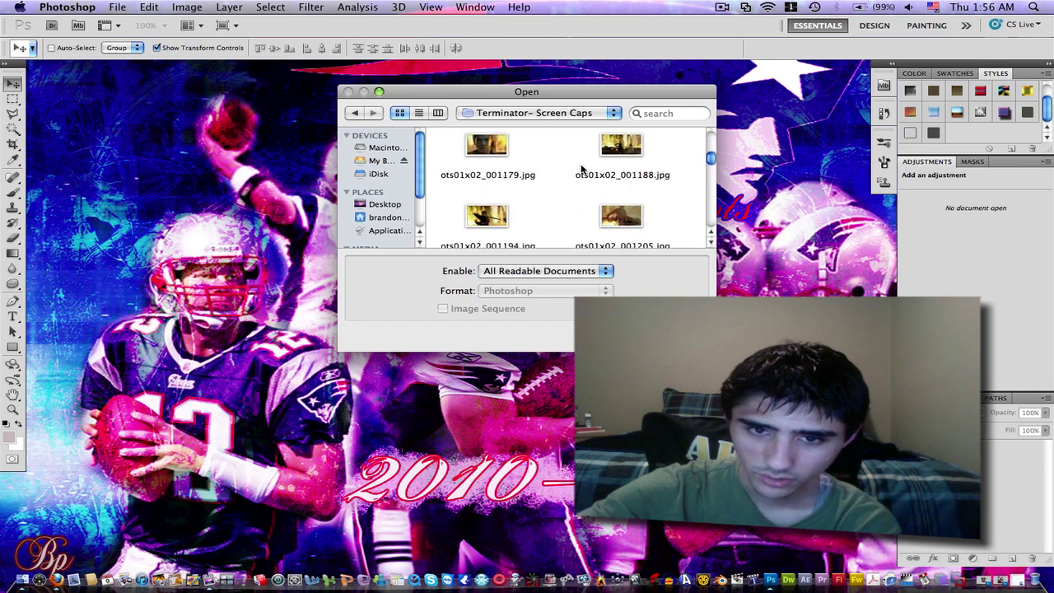
{"action": "scroll", "coordinate": [581, 169], "scroll_direction": "down", "scroll_amount": 10}
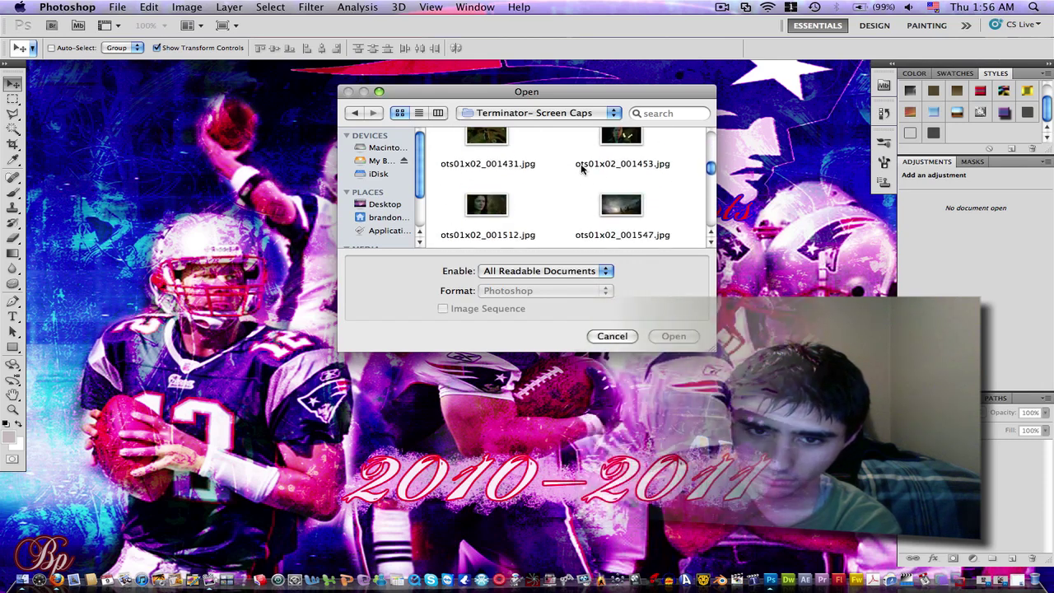
{"action": "scroll", "coordinate": [581, 168], "scroll_direction": "down", "scroll_amount": 8}
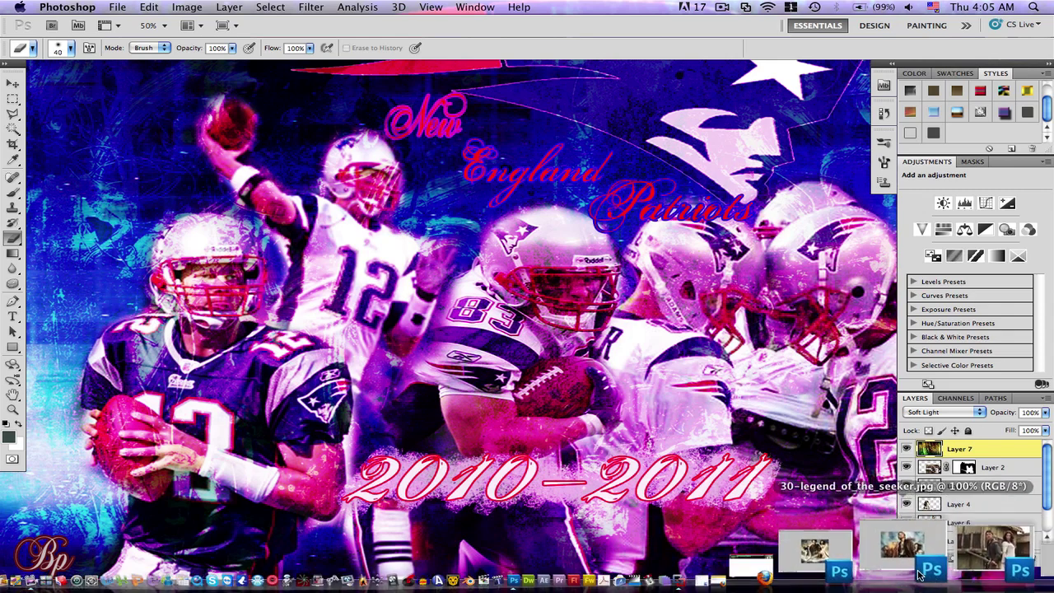
- Restore the minimised Untitled-1 composition and review the Eraser tool's brush size, hardness and presets
{"action": "mouse_move", "coordinate": [908, 560]}
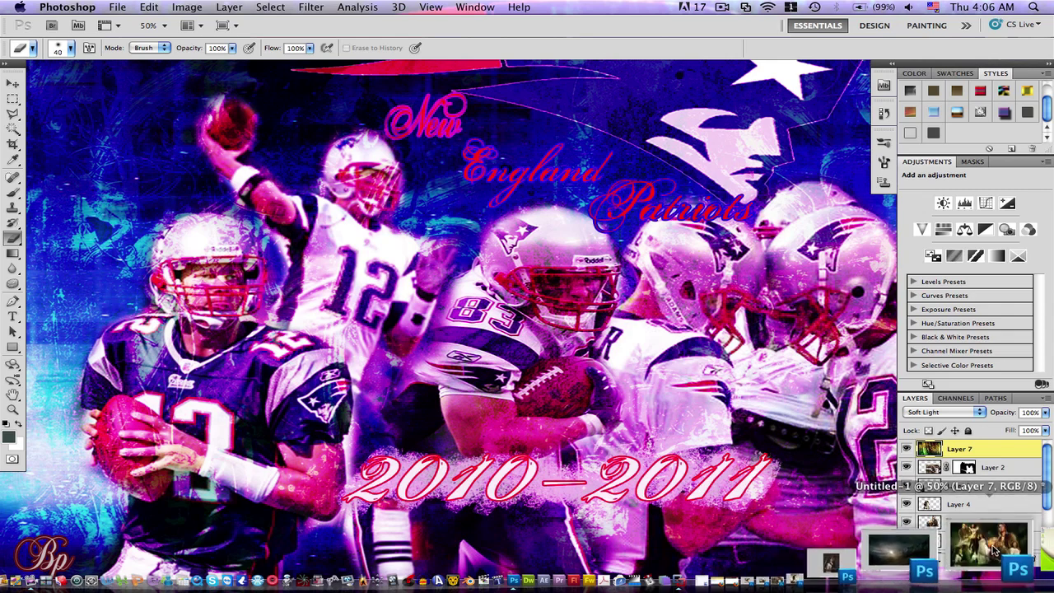
{"action": "mouse_move", "coordinate": [983, 543]}
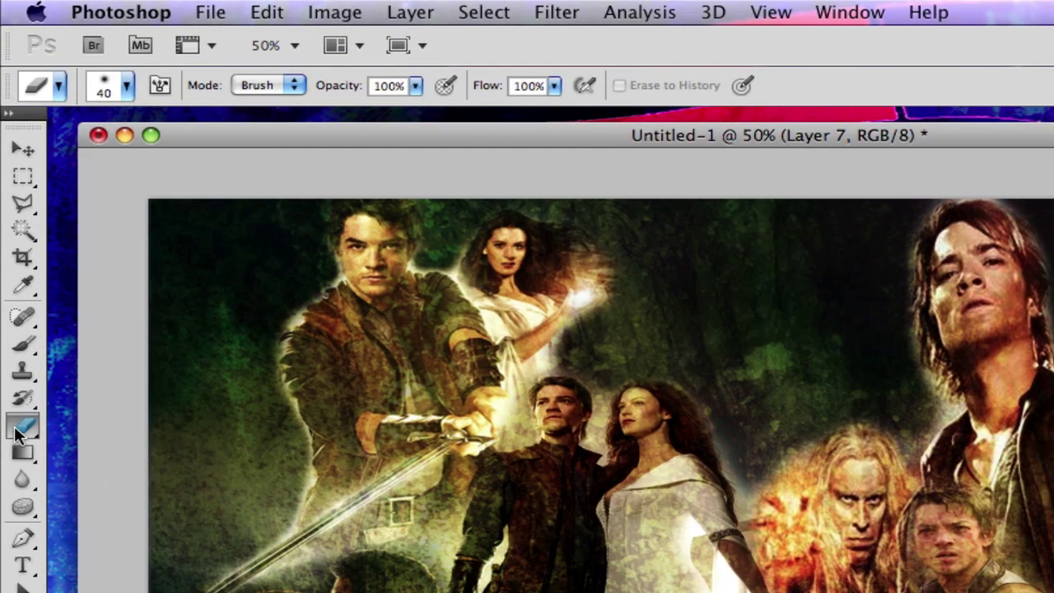
{"action": "left_click", "coordinate": [130, 84]}
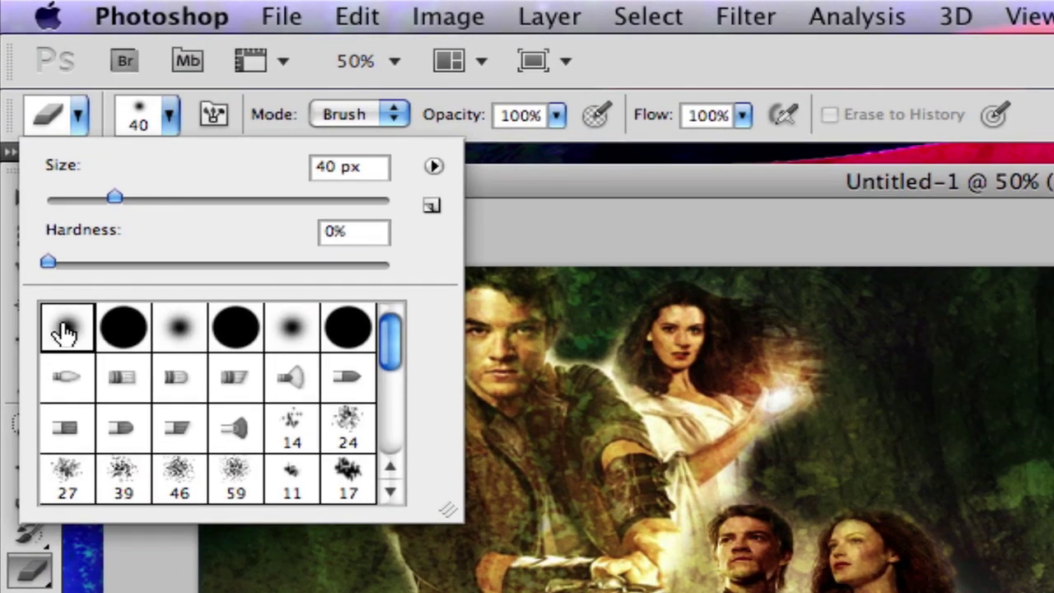
{"action": "left_click", "coordinate": [41, 574]}
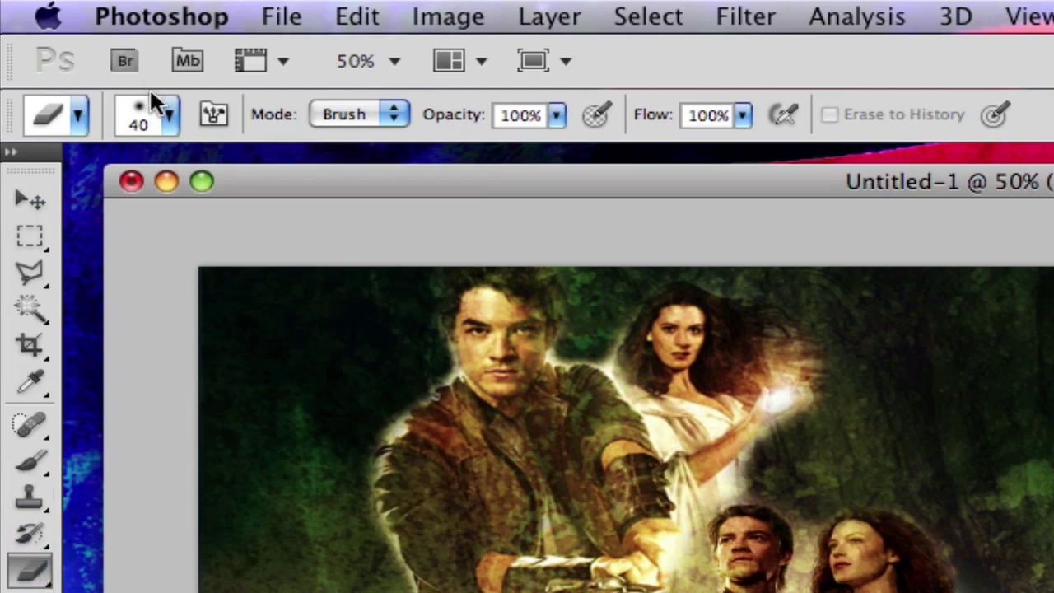
{"action": "left_click", "coordinate": [169, 115]}
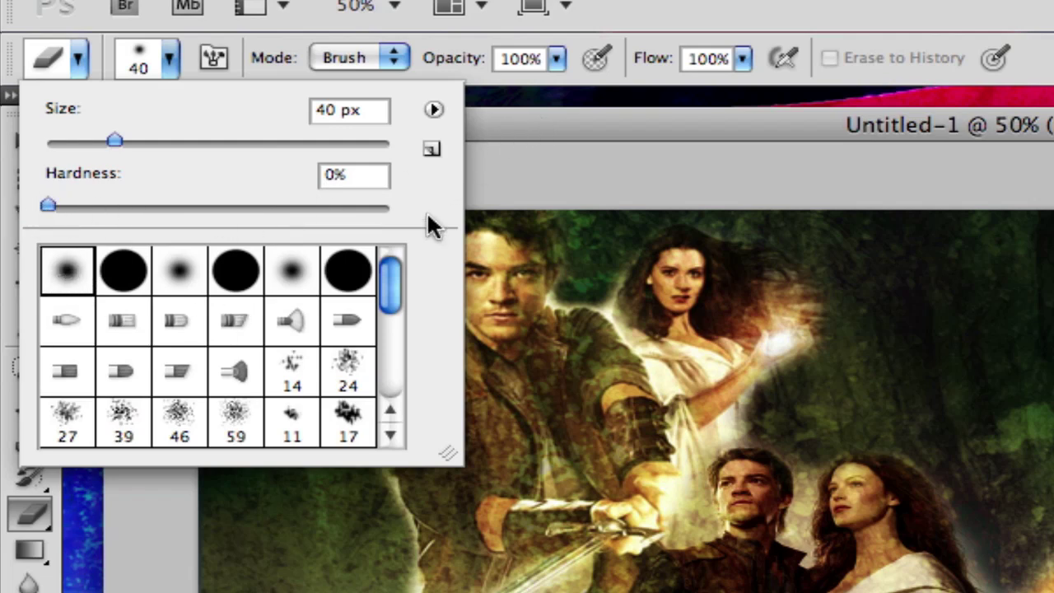
{"action": "left_click", "coordinate": [593, 117]}
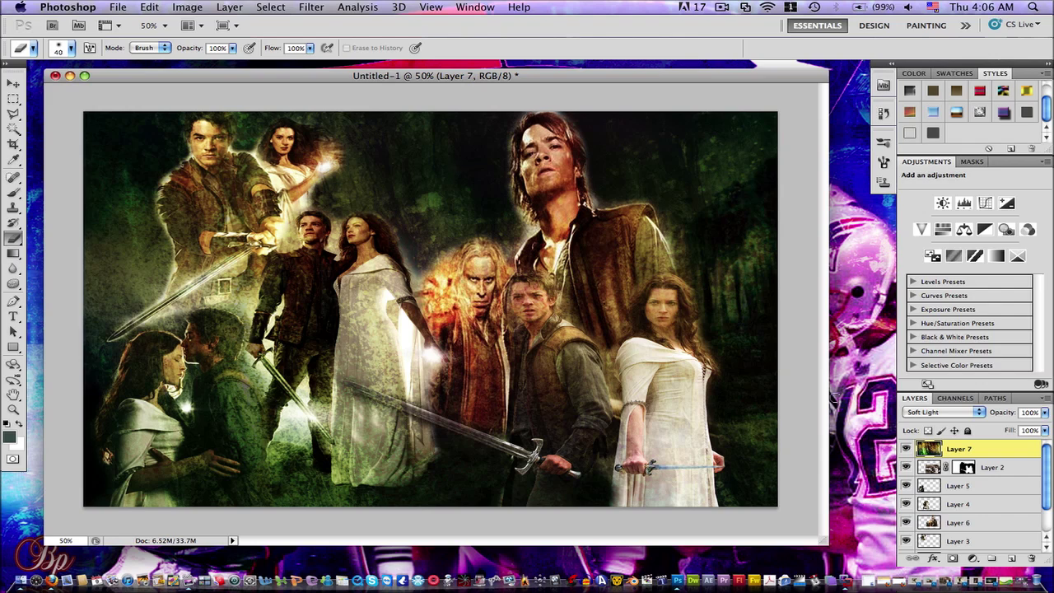
- Restore the minimised background image ots01x02_001571.jpg, view it beside the Untitled-1 composition, and close it
{"action": "left_click", "coordinate": [963, 571]}
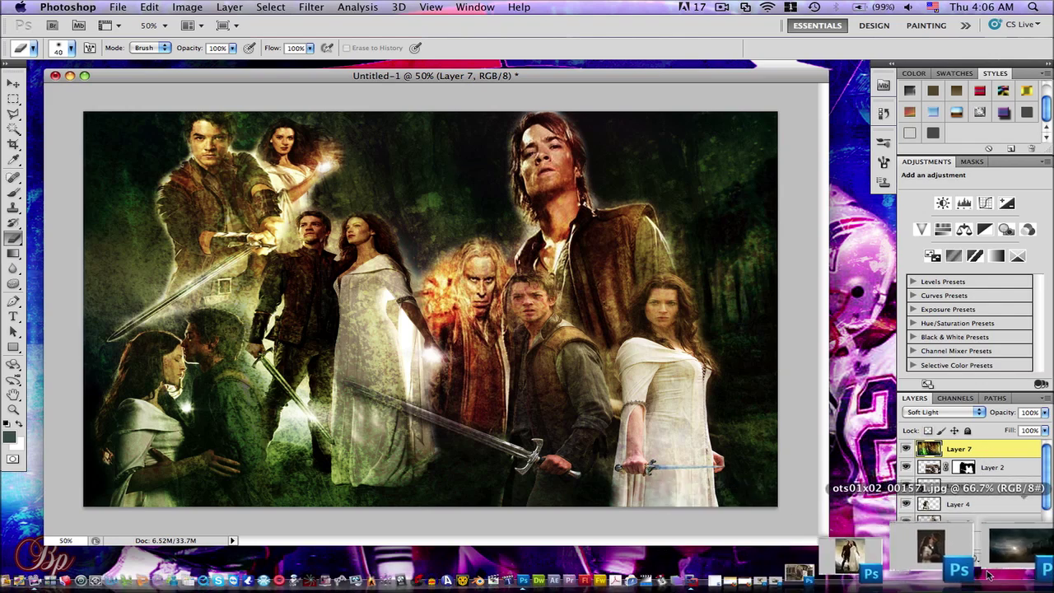
{"action": "left_click", "coordinate": [994, 559]}
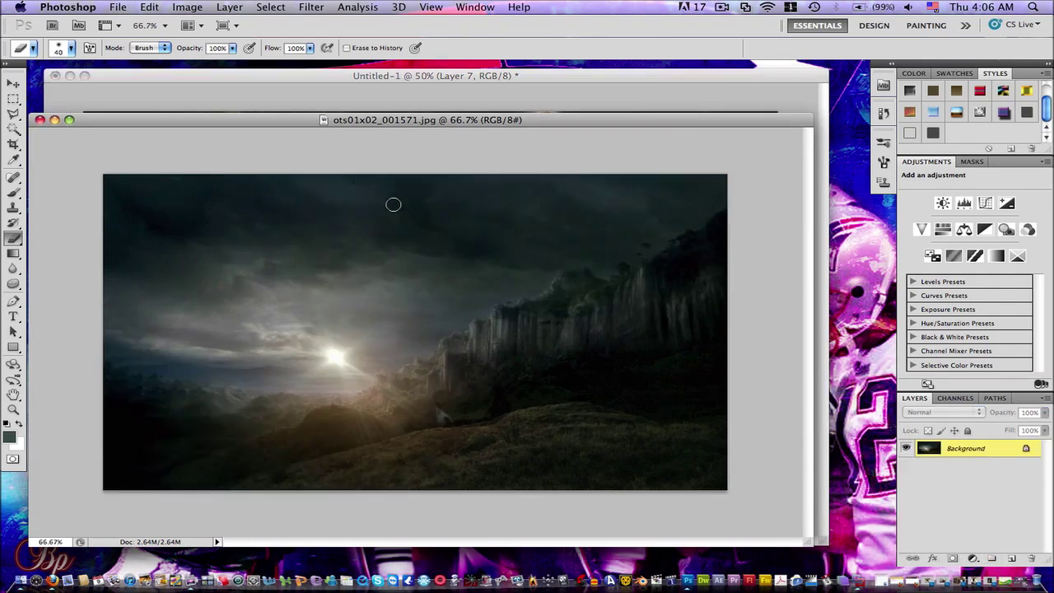
{"action": "left_click_drag", "start_coordinate": [365, 121], "coordinate": [528, 151]}
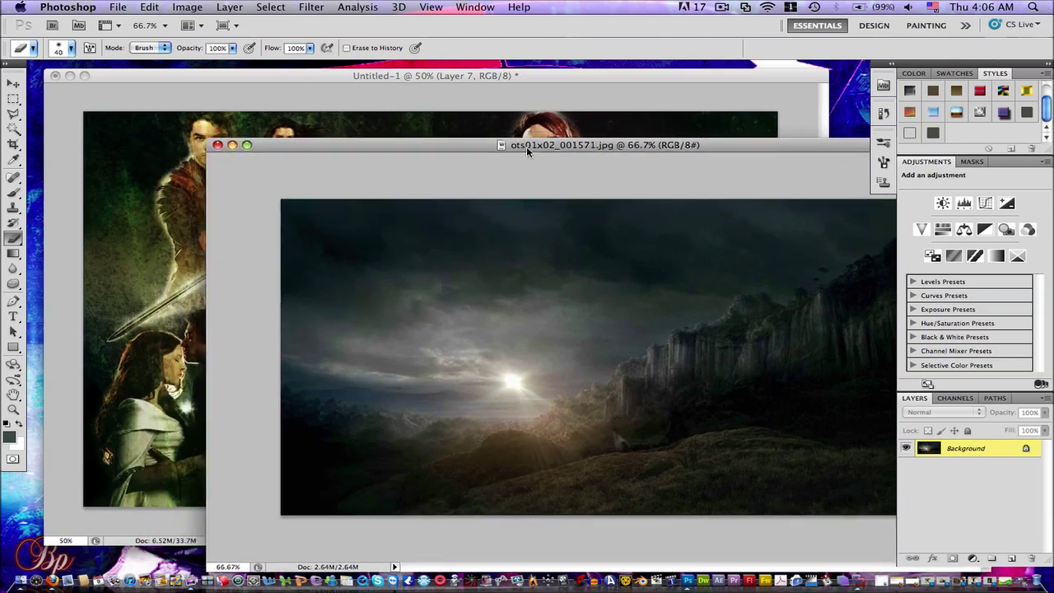
{"action": "left_click", "coordinate": [217, 145]}
{"action": "key", "text": "super+o"}
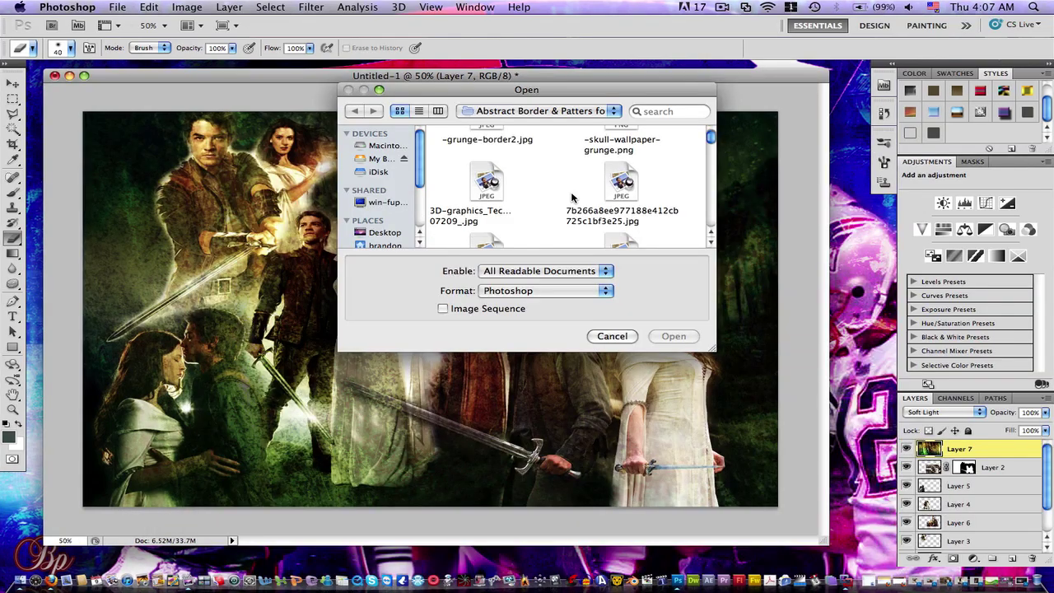
{"action": "scroll", "coordinate": [560, 185], "scroll_direction": "down", "scroll_amount": 5}
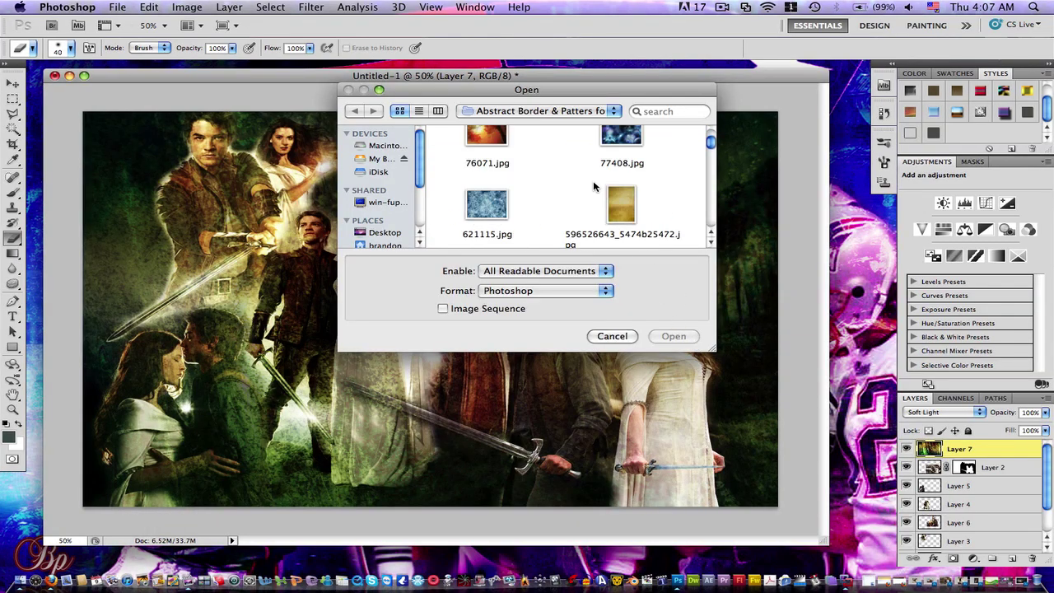
{"action": "scroll", "coordinate": [577, 185], "scroll_direction": "down", "scroll_amount": 5}
{"action": "scroll", "coordinate": [550, 180], "scroll_direction": "up", "scroll_amount": 2}
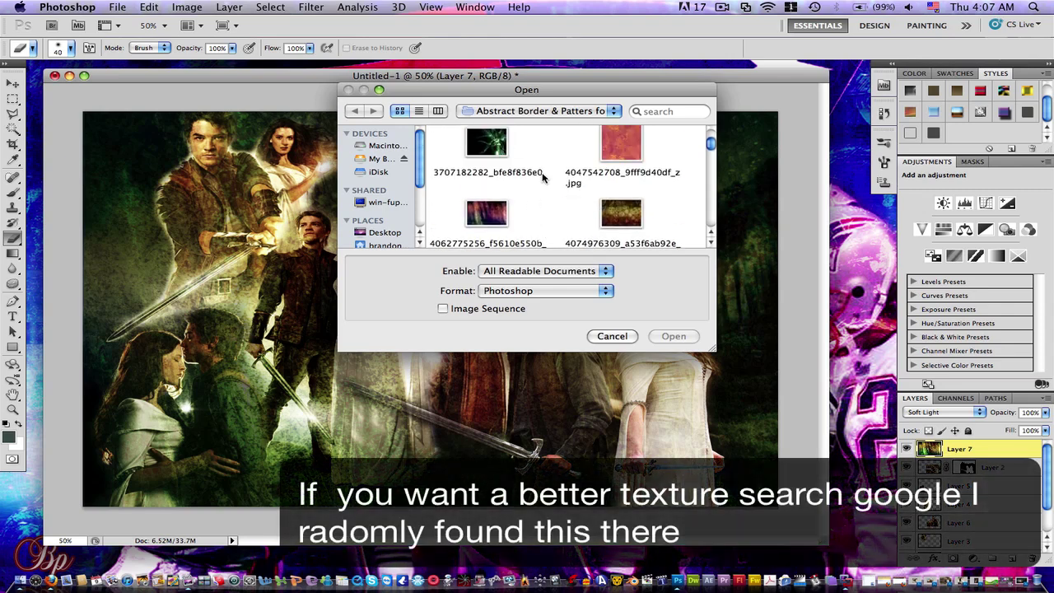
{"action": "left_click", "coordinate": [487, 212]}
{"action": "left_click", "coordinate": [673, 336]}
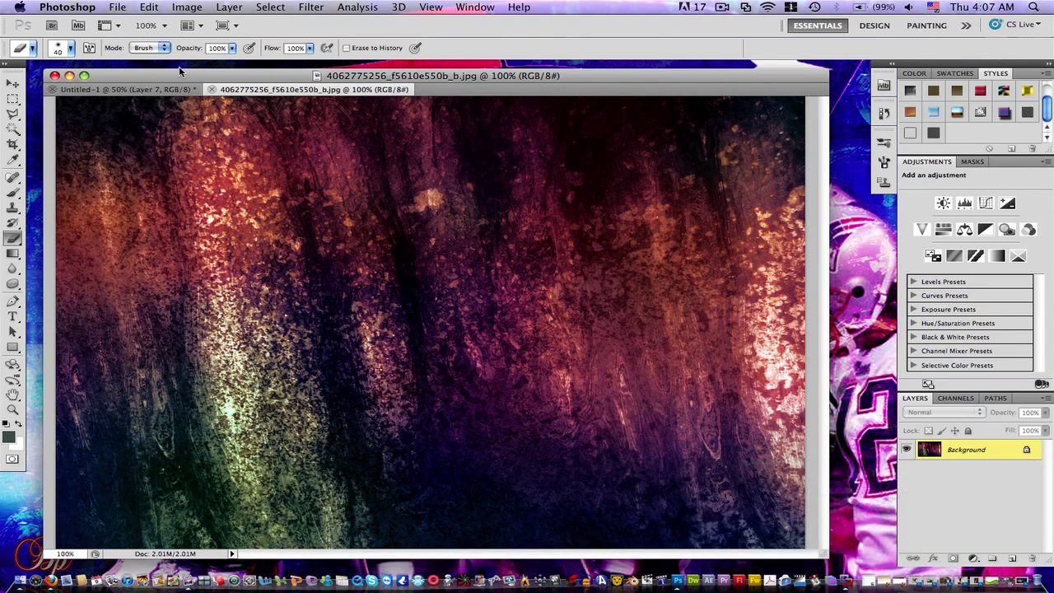
{"action": "left_click_drag", "start_coordinate": [247, 91], "coordinate": [388, 162]}
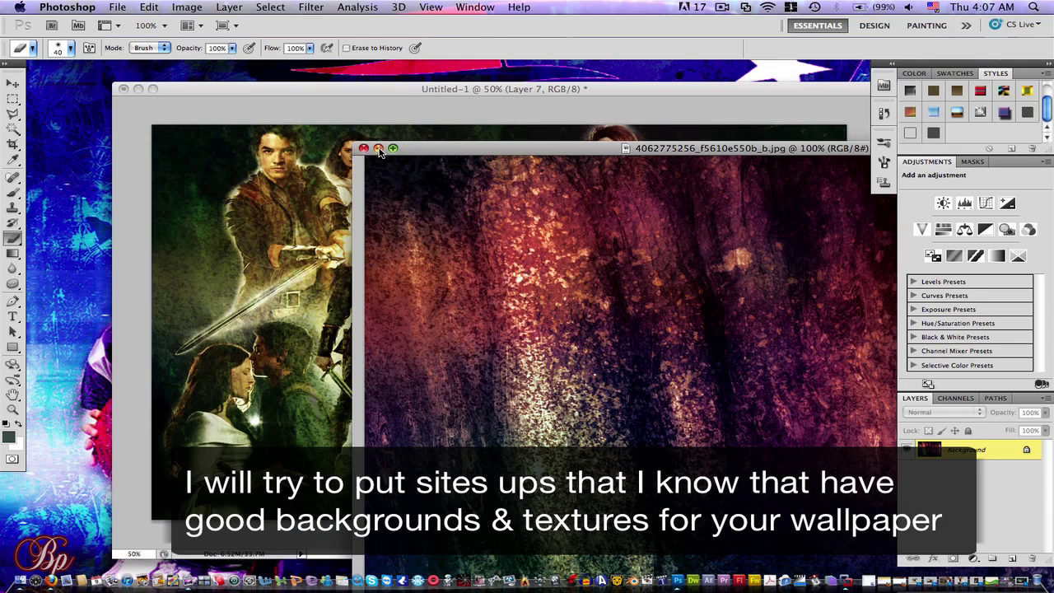
{"action": "left_click", "coordinate": [378, 149]}
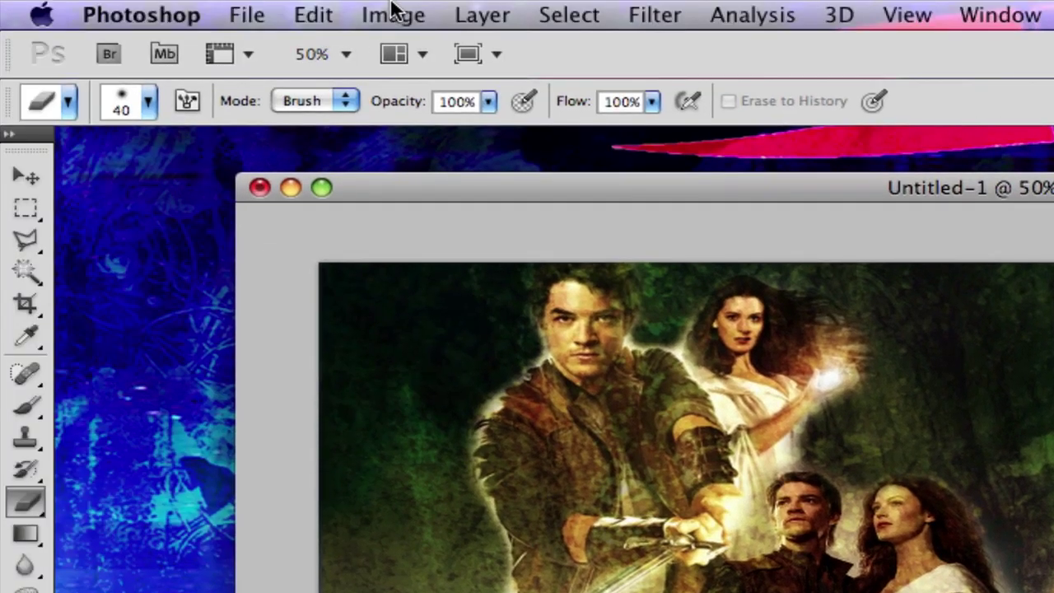
- Try a Color Balance adjustment on the Layer 7 highlights with color levels of +64, +59 and -49
{"action": "left_click", "coordinate": [393, 14]}
{"action": "mouse_move", "coordinate": [437, 105]}
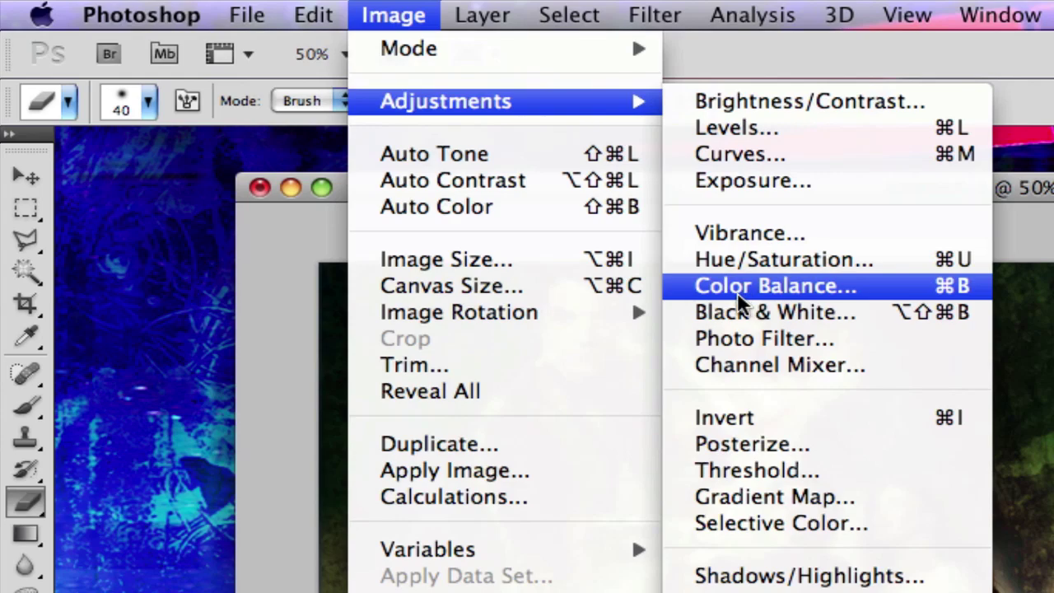
{"action": "left_click", "coordinate": [798, 303]}
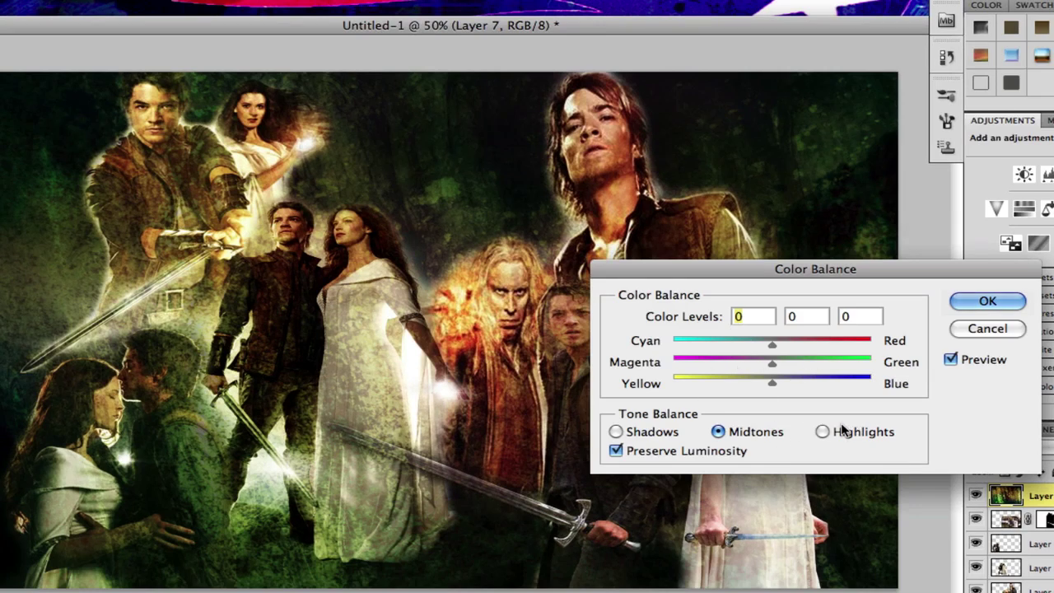
{"action": "left_click", "coordinate": [823, 431]}
{"action": "left_click_drag", "start_coordinate": [773, 364], "coordinate": [830, 362]}
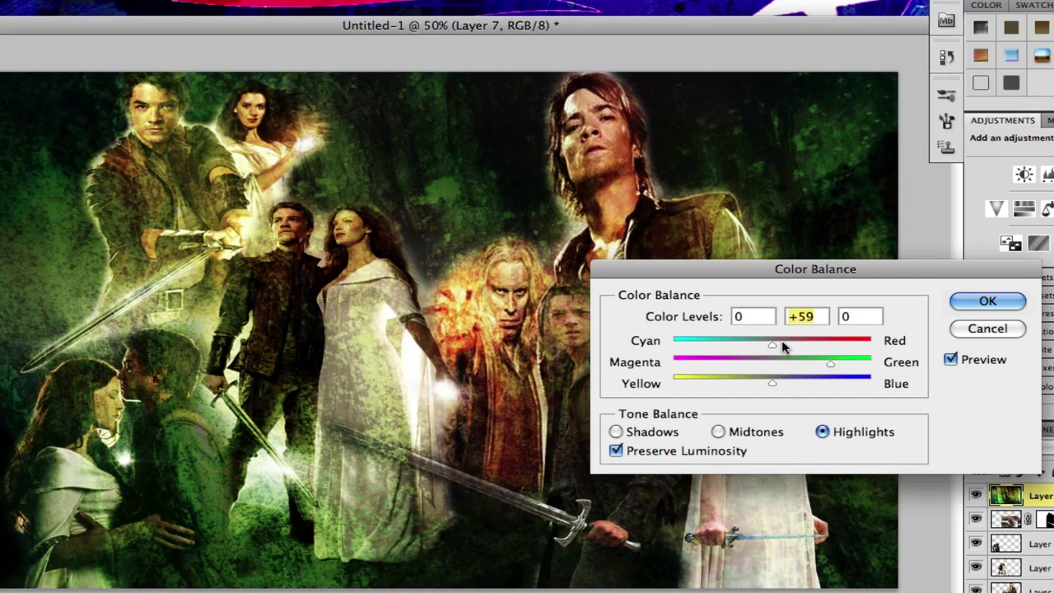
{"action": "left_click_drag", "start_coordinate": [772, 344], "coordinate": [833, 344]}
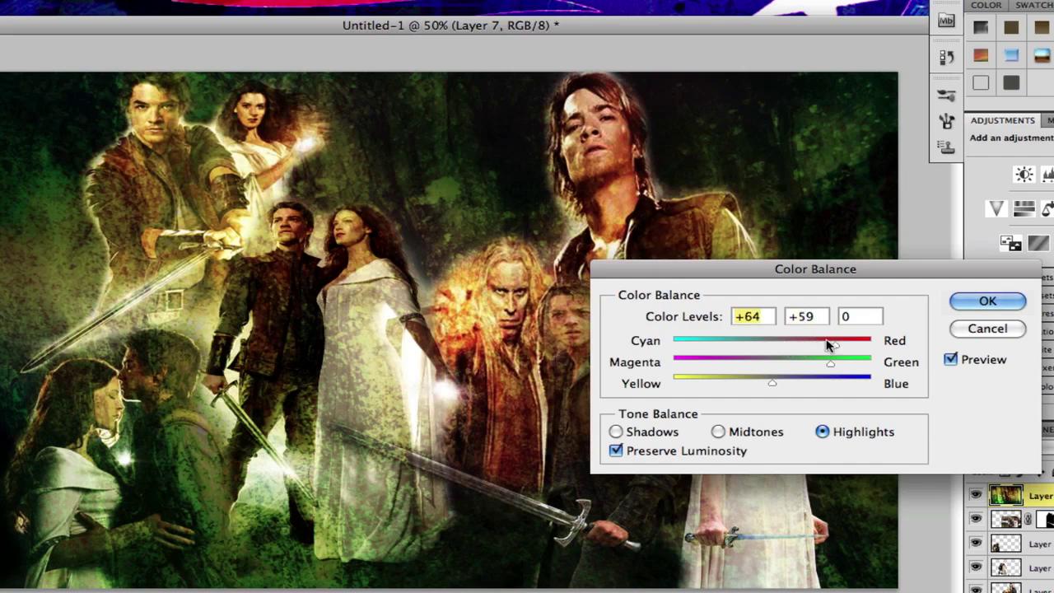
{"action": "left_click_drag", "start_coordinate": [770, 384], "coordinate": [725, 384]}
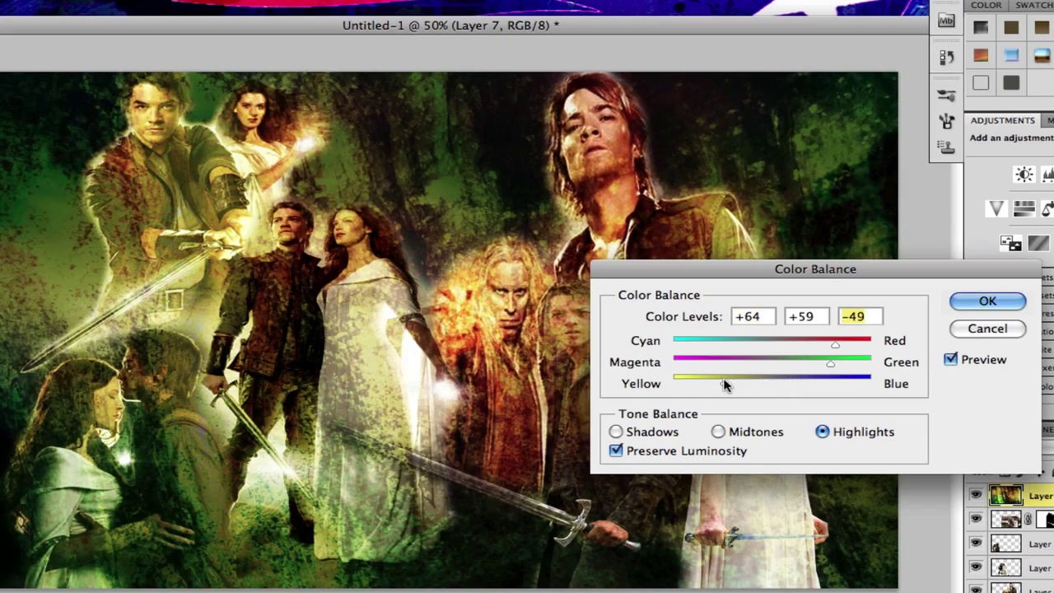
{"action": "left_click", "coordinate": [1013, 331]}
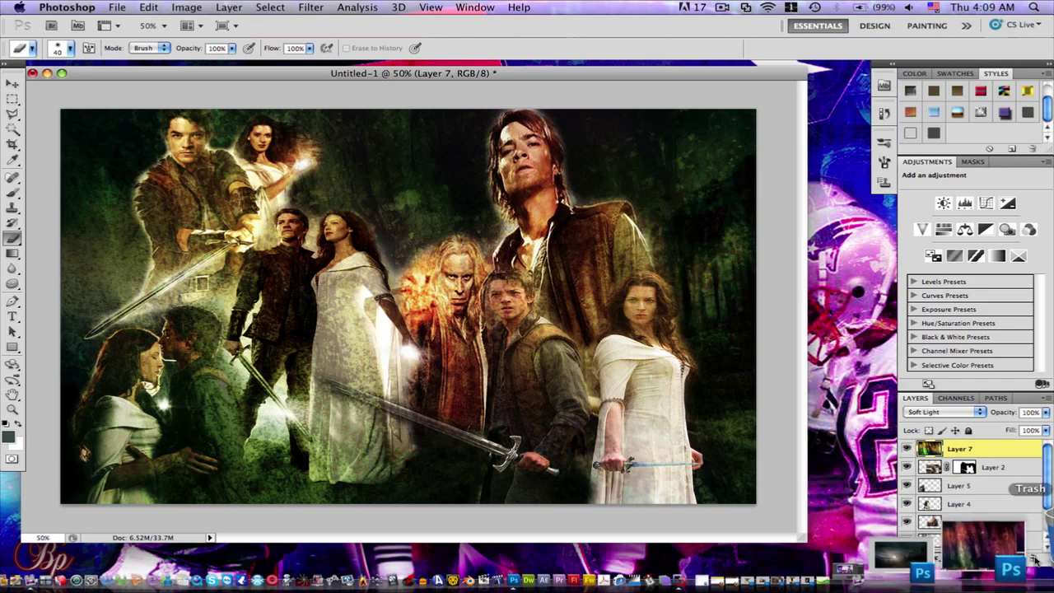
- Switch to Vegas Pro 9.0 on the Windows desktop and place the Legend of the Seeker S02E02 video at the start of the timeline
{"action": "left_click", "coordinate": [833, 586]}
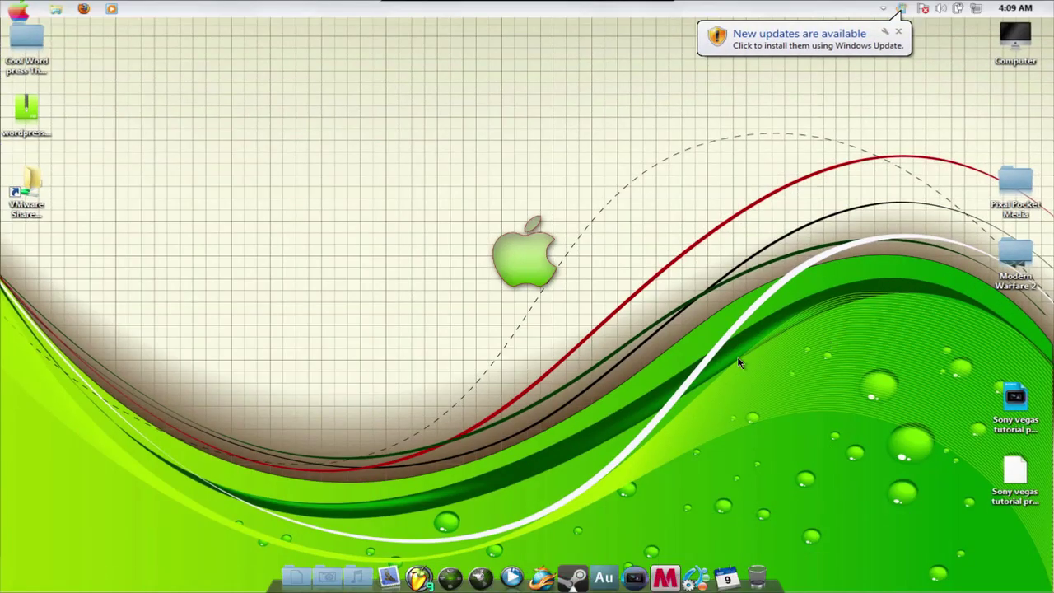
{"action": "left_click", "coordinate": [636, 579]}
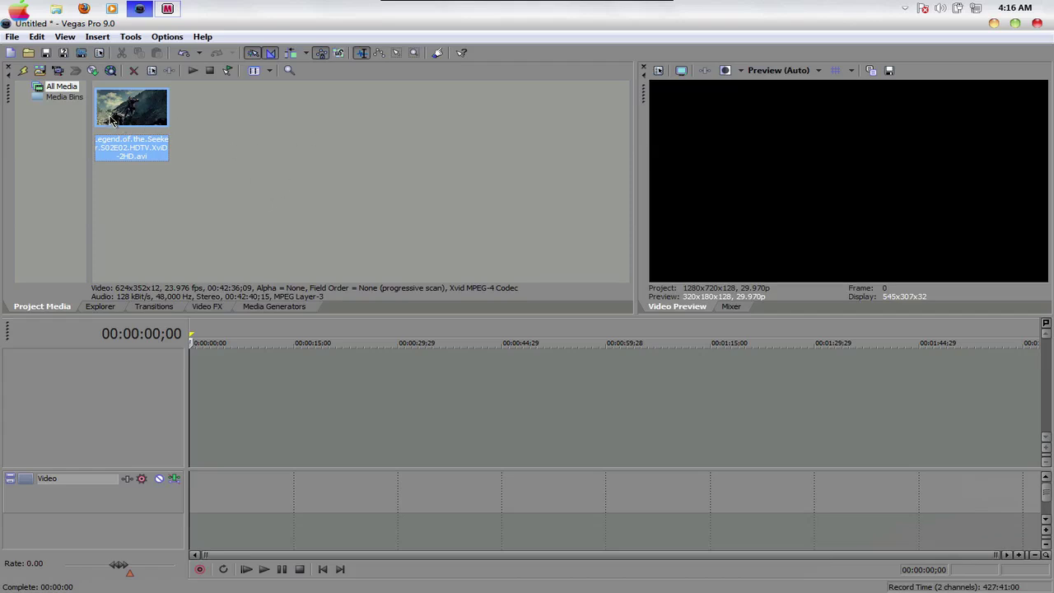
{"action": "left_click_drag", "start_coordinate": [116, 120], "coordinate": [183, 371]}
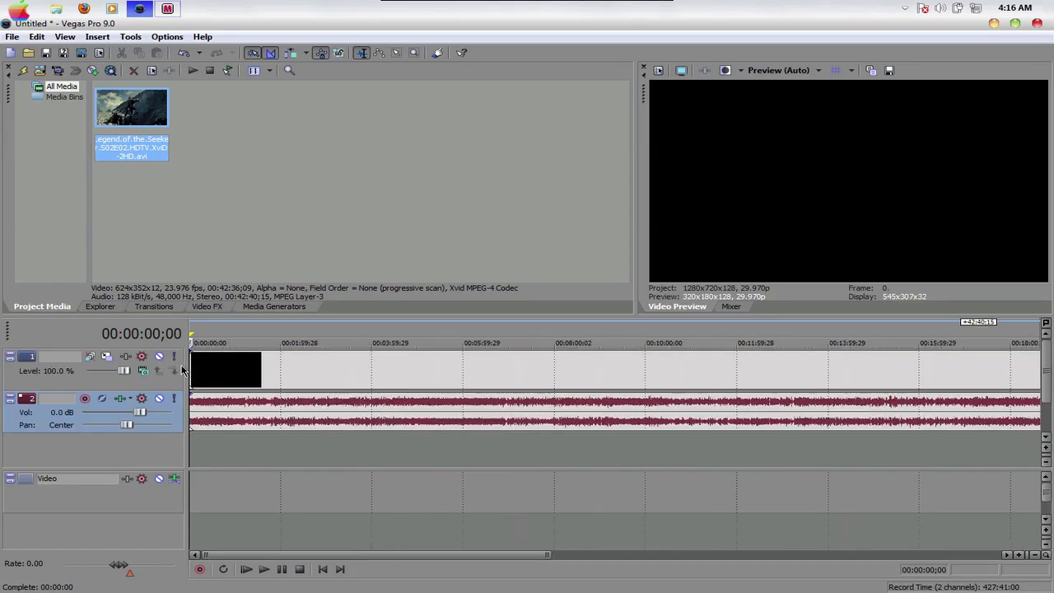
{"action": "scroll", "coordinate": [458, 358], "scroll_direction": "down", "scroll_amount": 10}
- Position the playhead at 00:09:01;25 in the episode and check the available preview quality options
{"action": "left_click", "coordinate": [512, 371]}
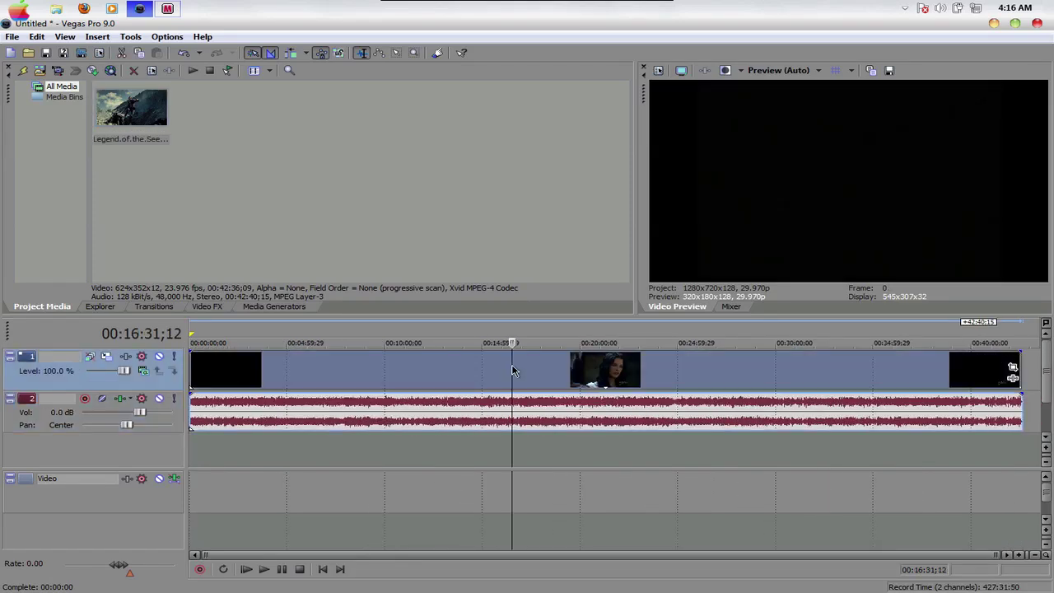
{"action": "left_click", "coordinate": [366, 367]}
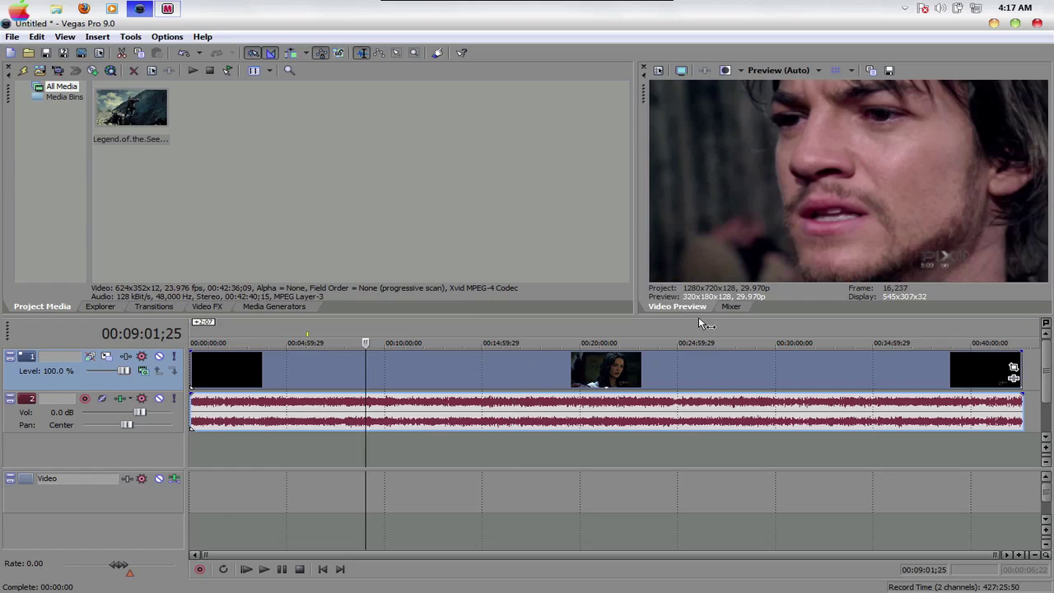
{"action": "left_click", "coordinate": [781, 72]}
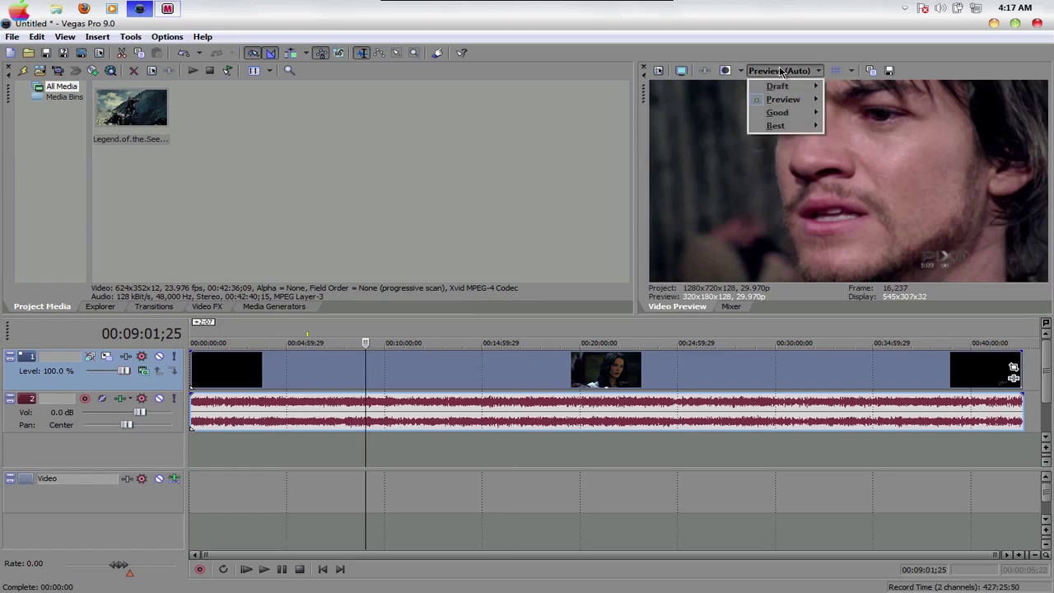
{"action": "mouse_move", "coordinate": [776, 126]}
{"action": "left_click", "coordinate": [749, 143]}
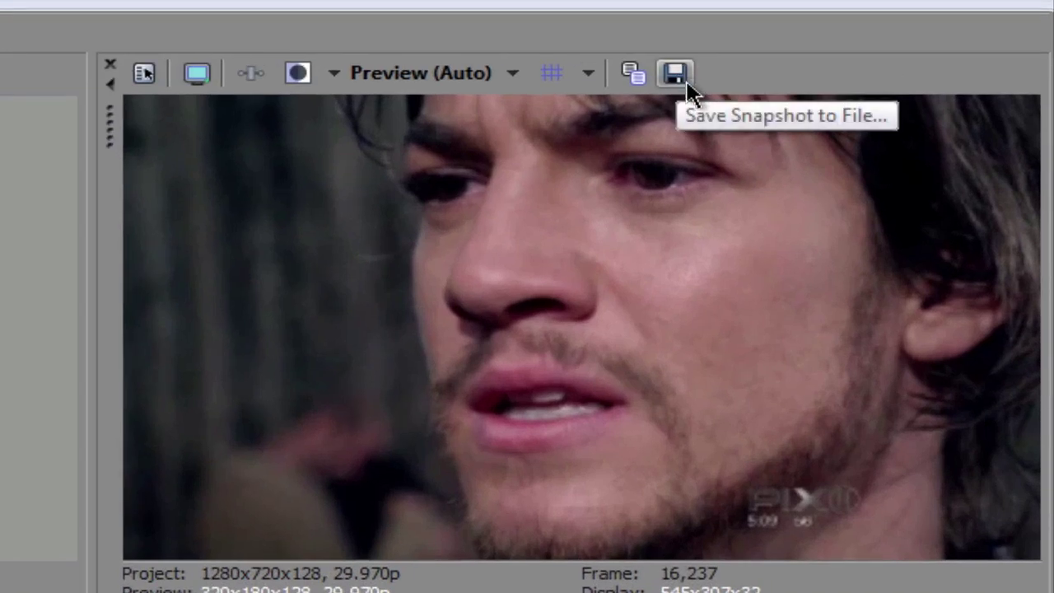
- Start a JPEG snapshot of the current frame named Richard Pic 1 and browse to Other Pictures inside the Pictures folder
{"action": "left_click", "coordinate": [680, 71]}
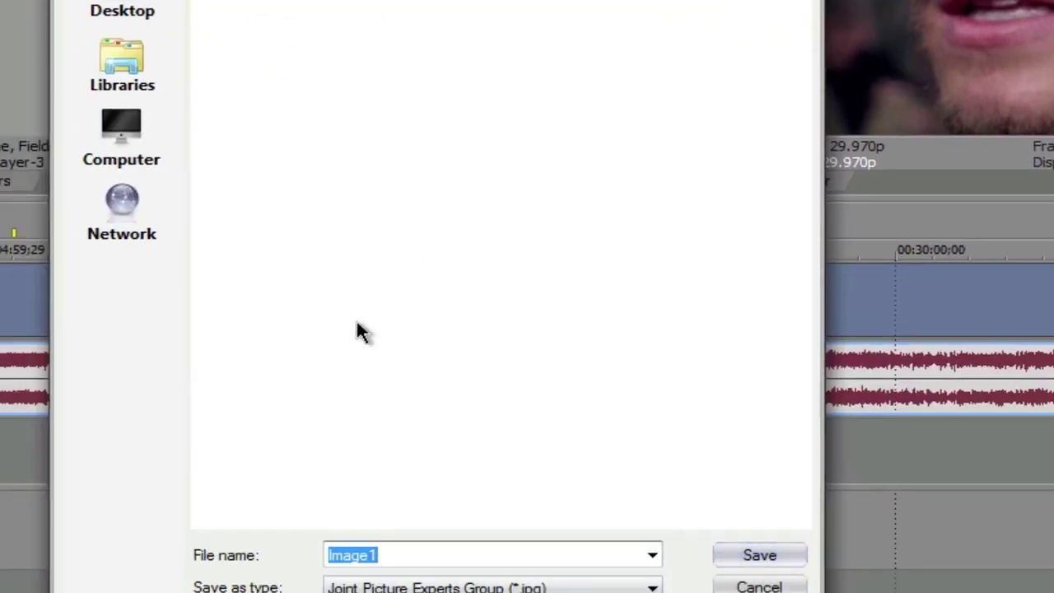
{"action": "left_click", "coordinate": [403, 558]}
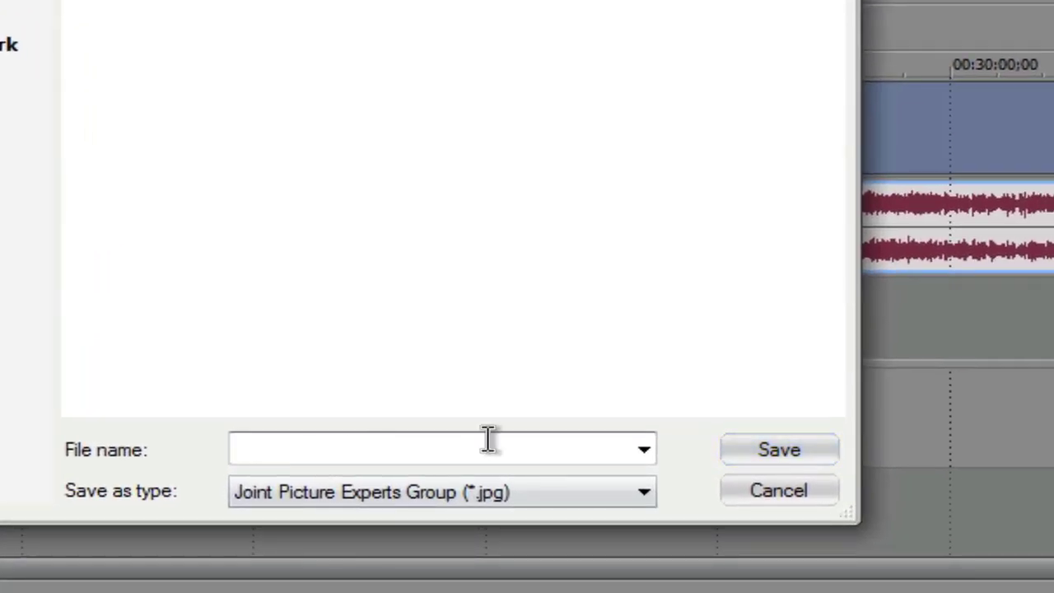
{"action": "type", "text": "Richard "}
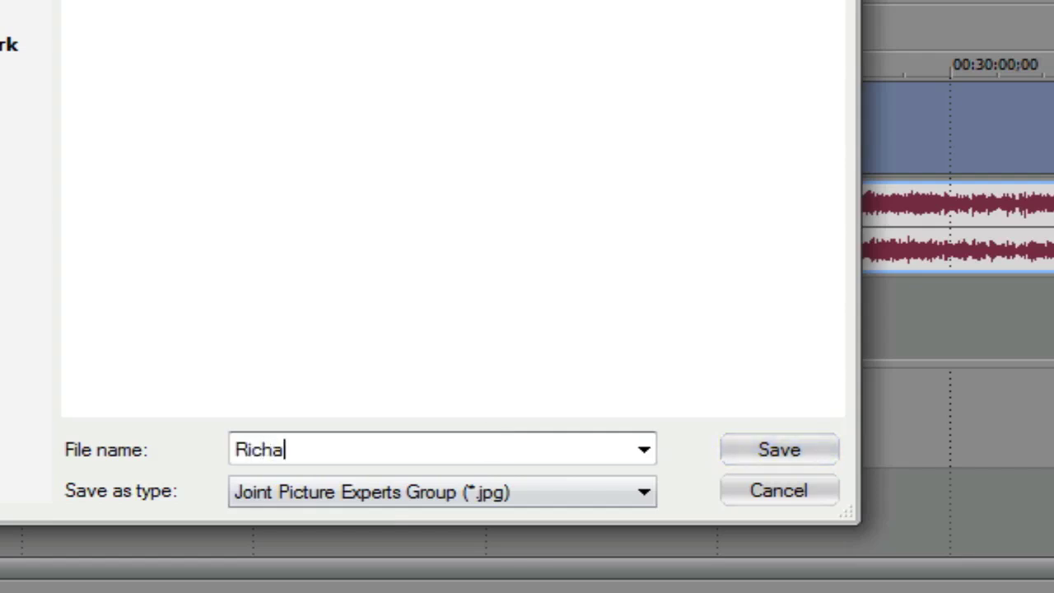
{"action": "type", "text": "Pic 1"}
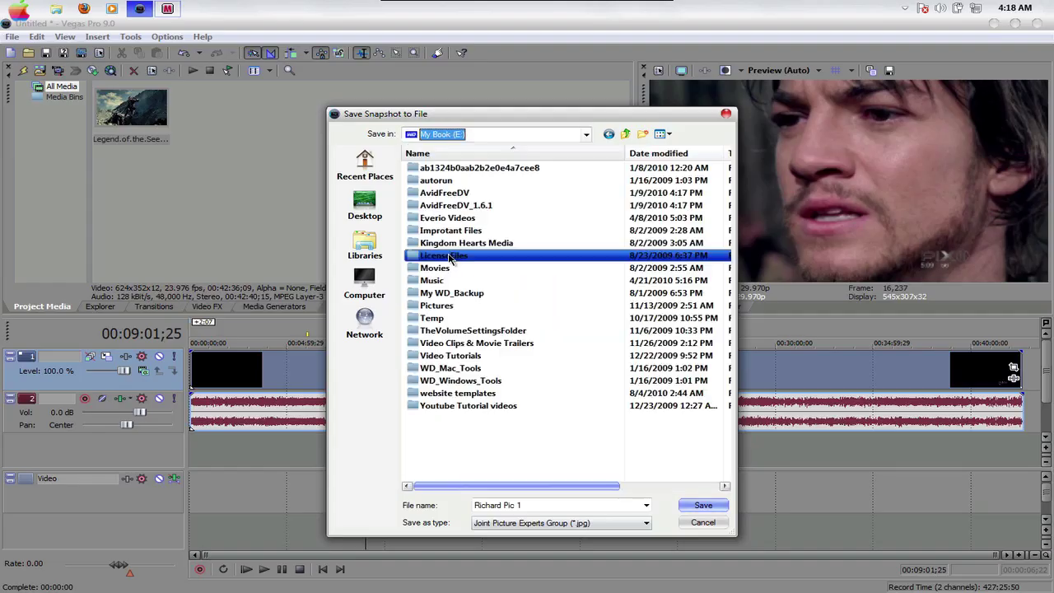
{"action": "double_click", "coordinate": [438, 305]}
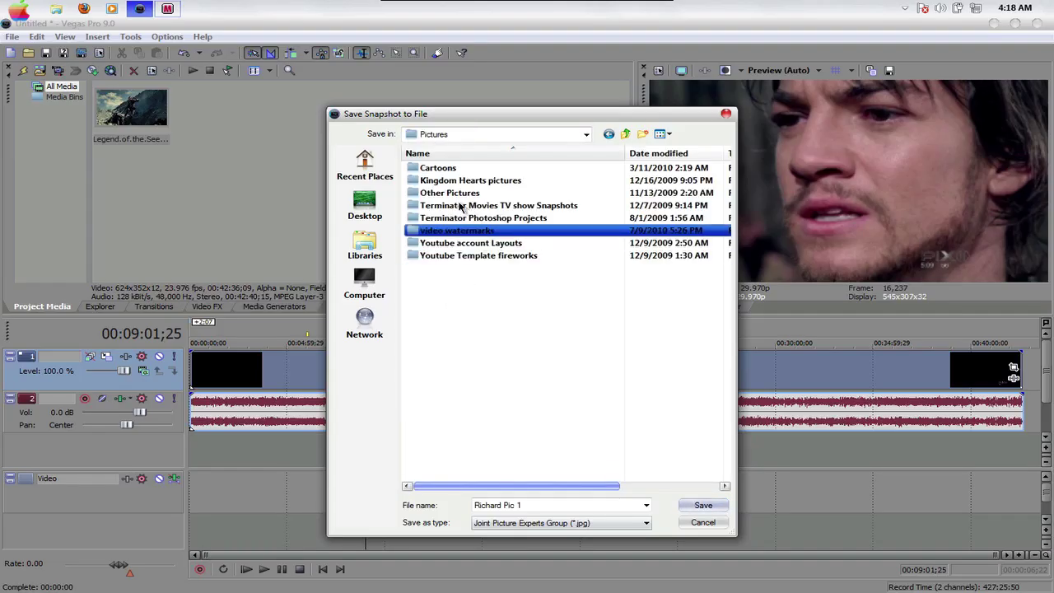
{"action": "double_click", "coordinate": [450, 193]}
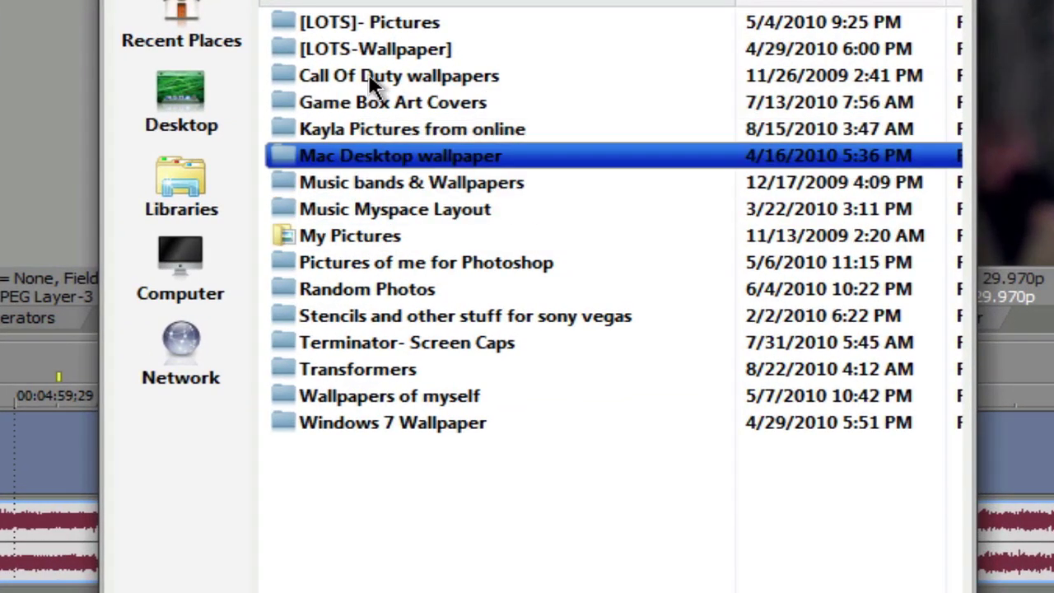
- Look inside the [LOTS-Wallpaper] and Fan Made-Lots Wallpaper folders and return to Other Pictures
{"action": "double_click", "coordinate": [377, 34]}
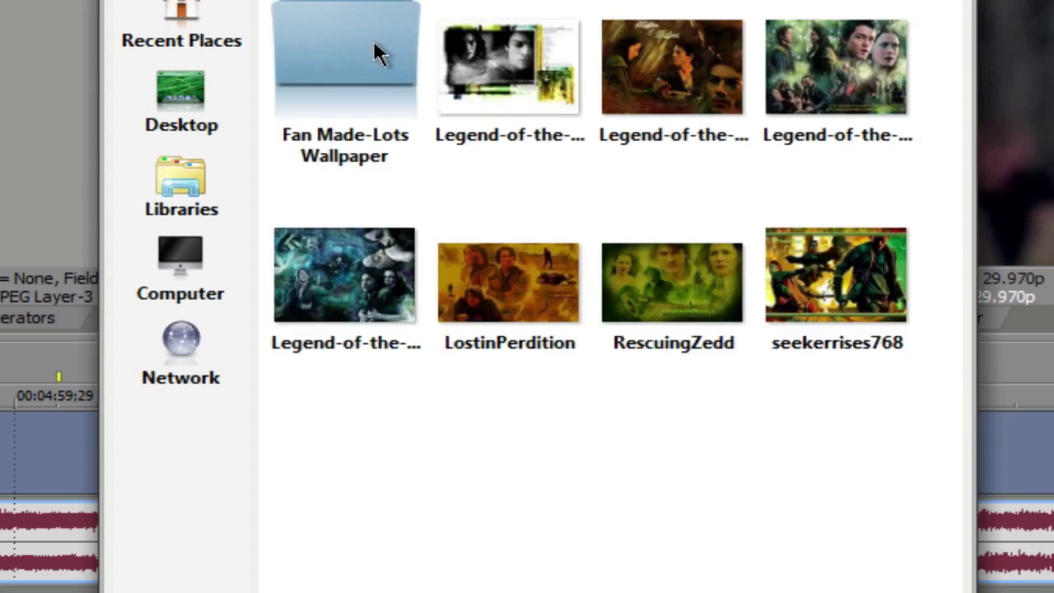
{"action": "left_click", "coordinate": [351, 207]}
{"action": "left_click", "coordinate": [359, 103]}
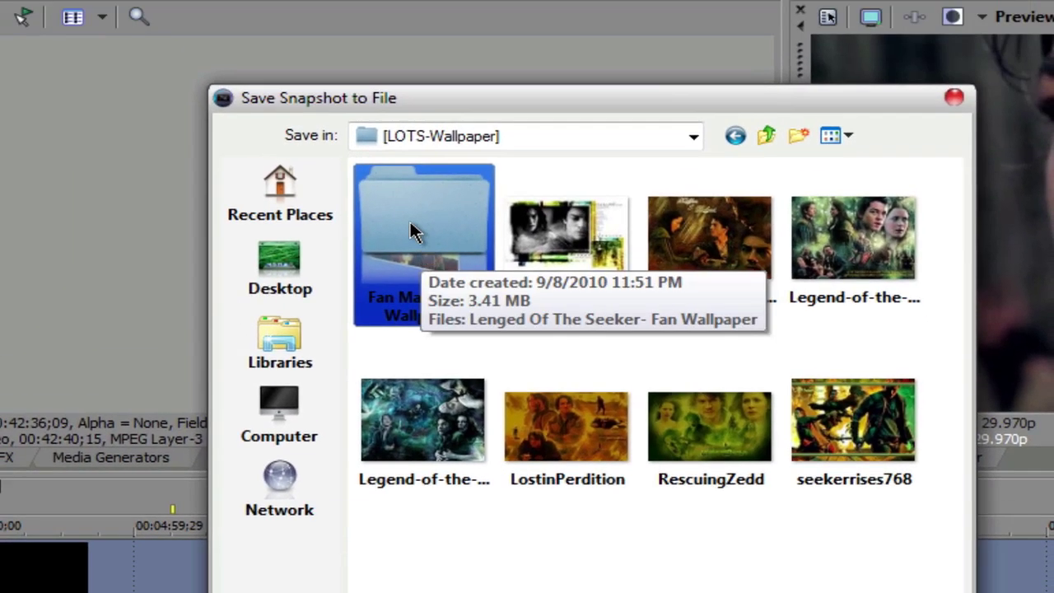
{"action": "double_click", "coordinate": [402, 203]}
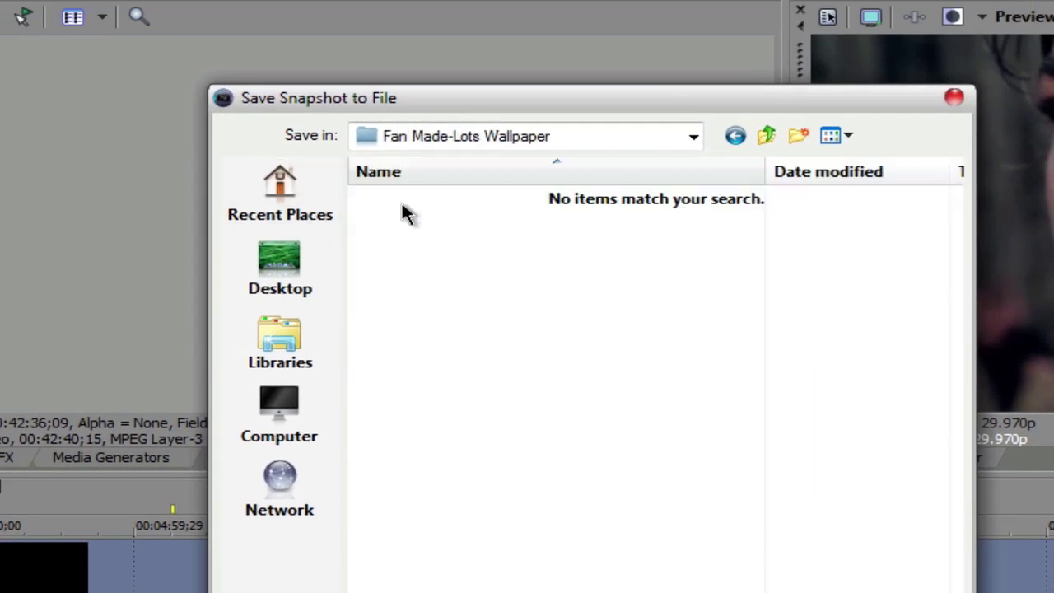
{"action": "left_click", "coordinate": [736, 137]}
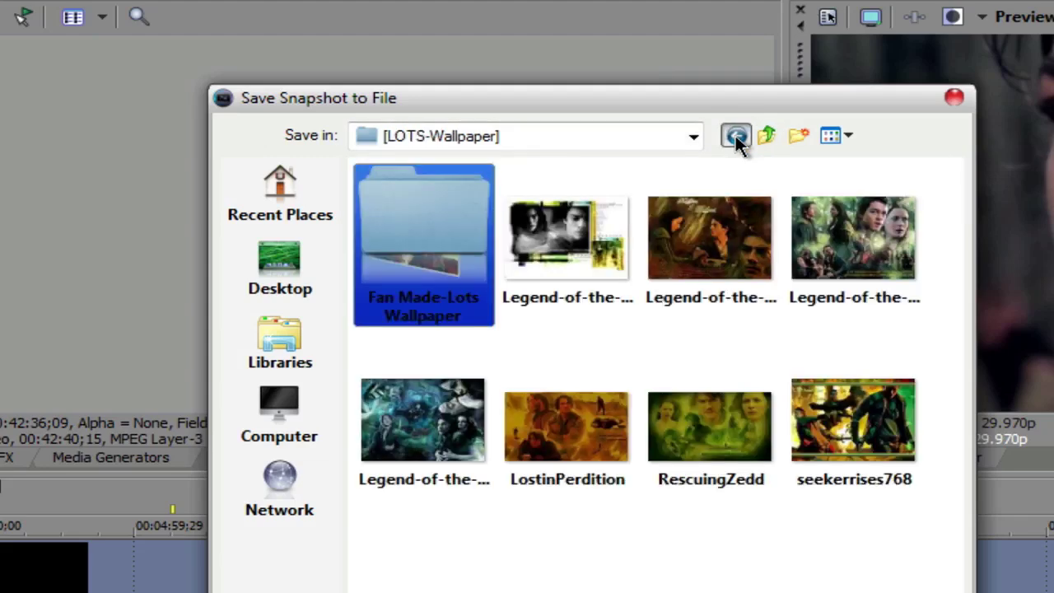
{"action": "left_click", "coordinate": [735, 135]}
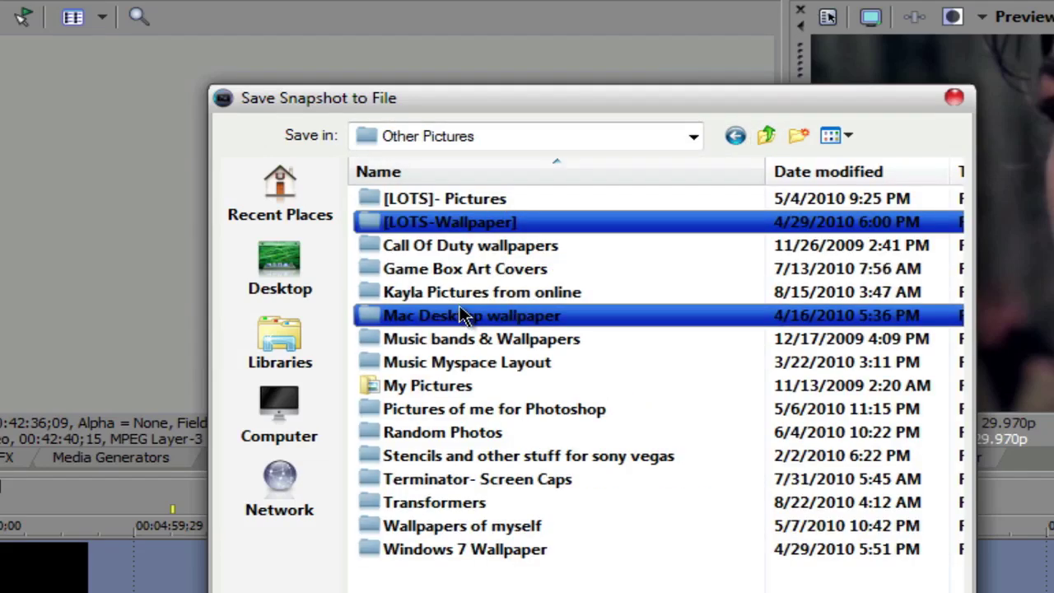
- Save the Richard Pic 1 snapshot in the Terminator- Screen Caps folder
{"action": "double_click", "coordinate": [489, 480]}
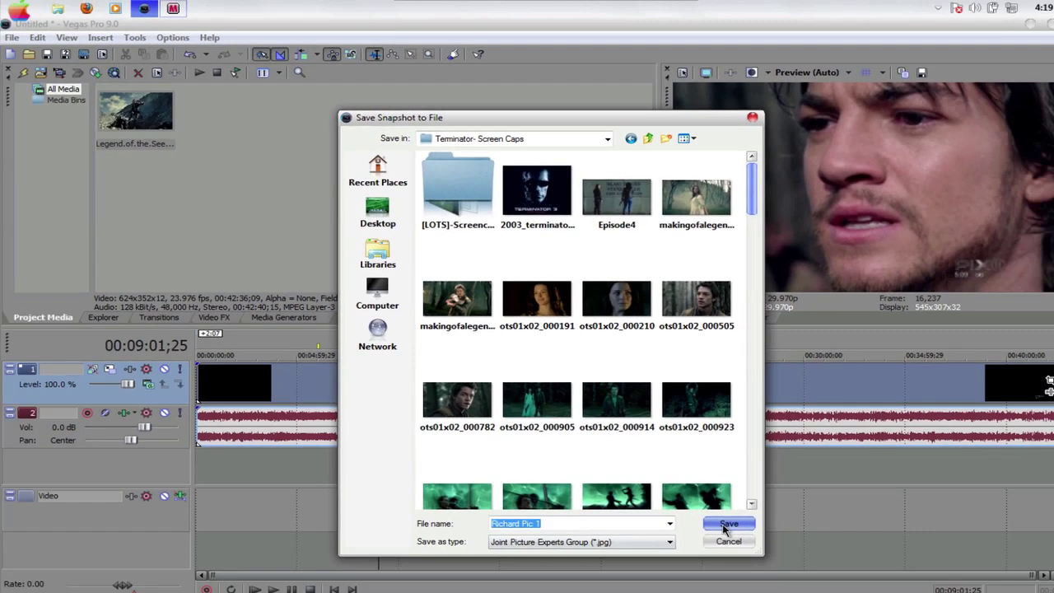
{"action": "left_click", "coordinate": [904, 592]}
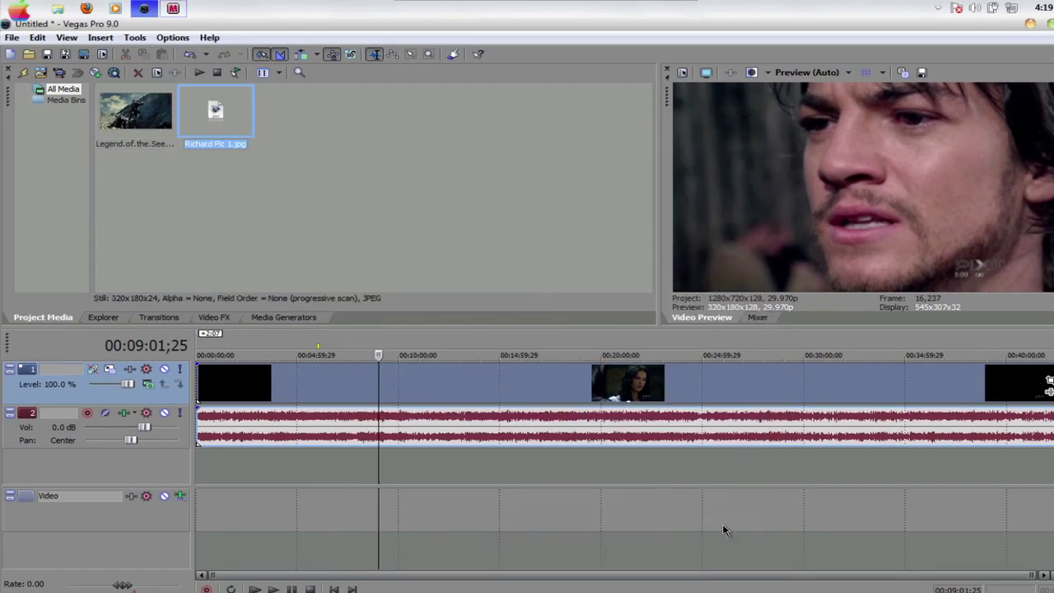
- Check frames further along the episode for another capture and position the playhead at 00:33:54;14
{"action": "left_click", "coordinate": [453, 386]}
{"action": "left_click", "coordinate": [466, 389]}
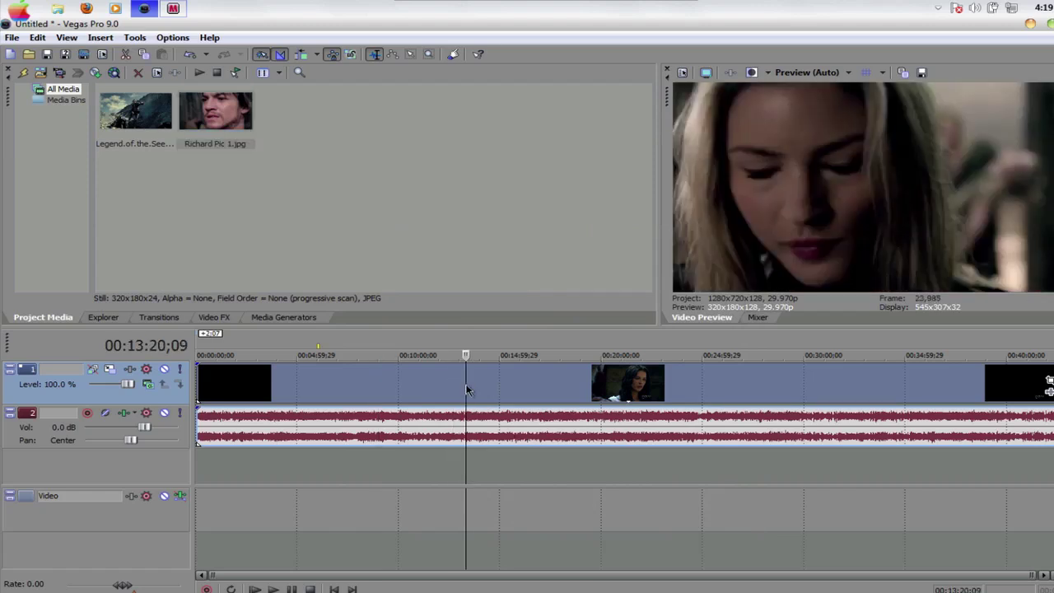
{"action": "left_click", "coordinate": [499, 392]}
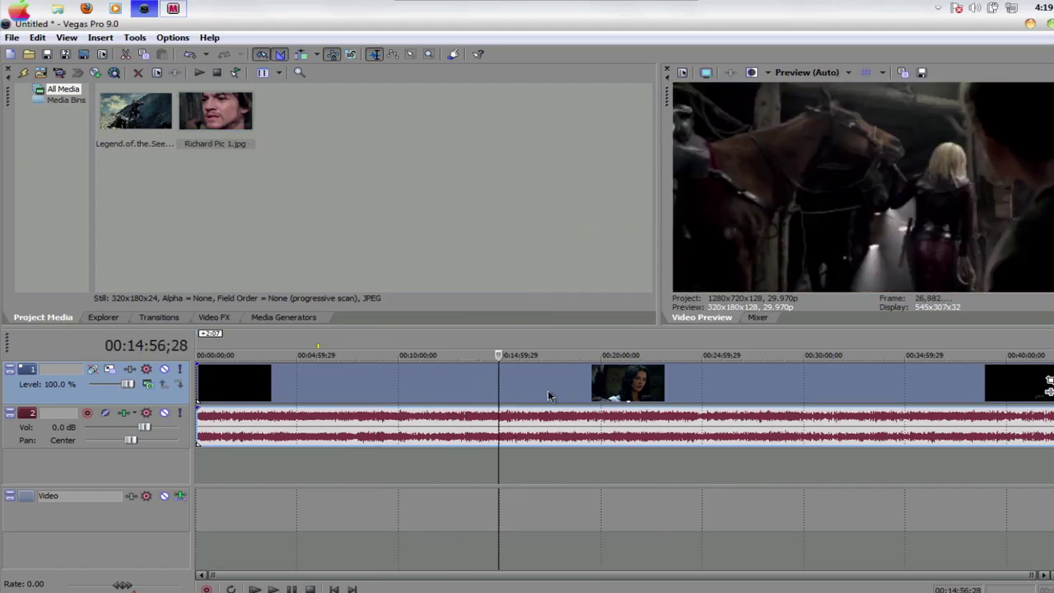
{"action": "left_click", "coordinate": [559, 395]}
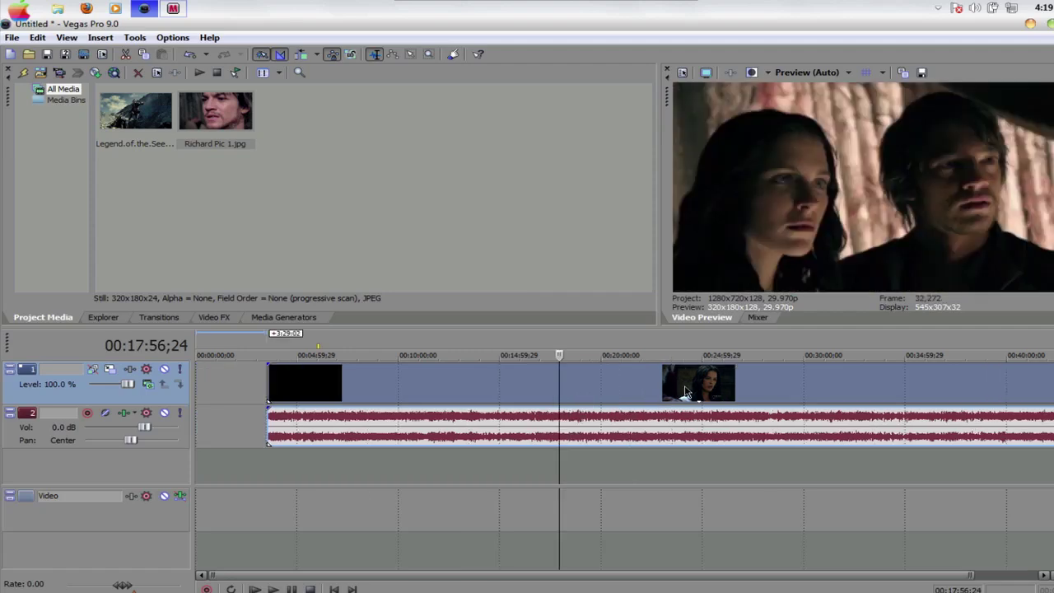
{"action": "left_click", "coordinate": [684, 391]}
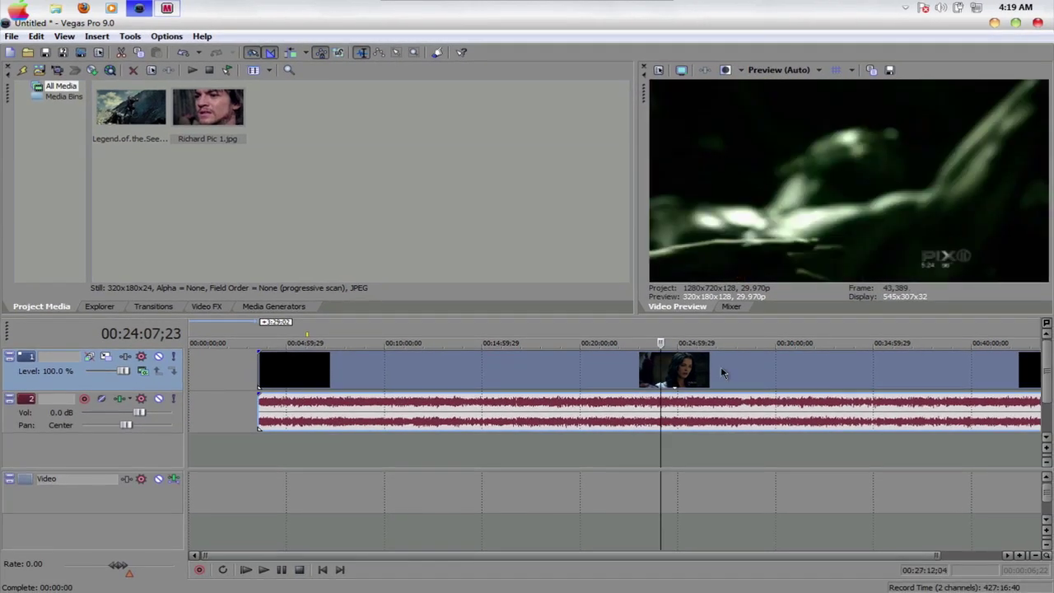
{"action": "left_click", "coordinate": [720, 373]}
{"action": "left_click", "coordinate": [739, 377]}
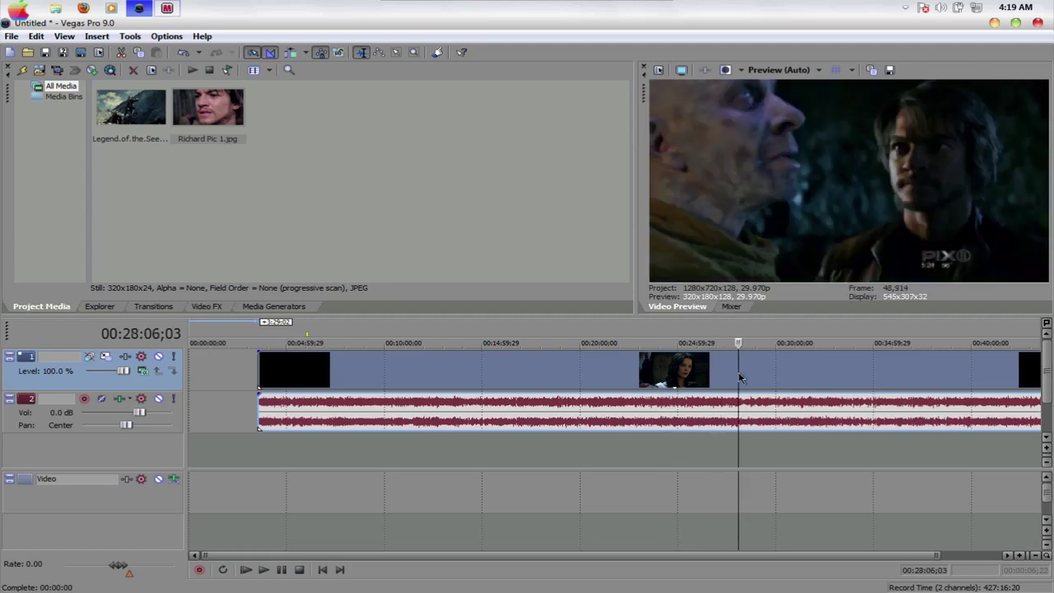
{"action": "left_click", "coordinate": [761, 377]}
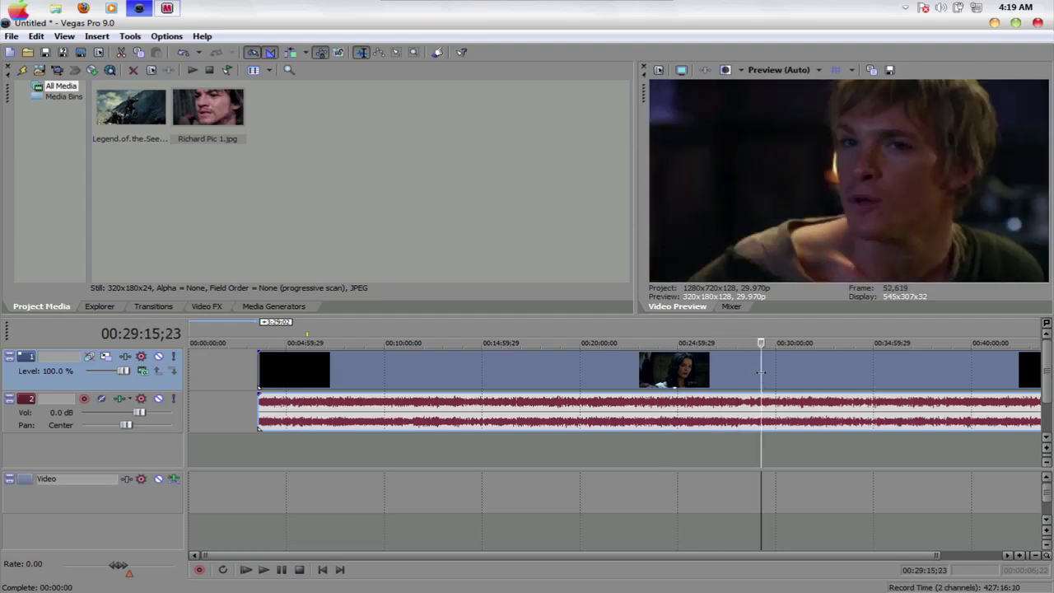
{"action": "left_click", "coordinate": [851, 379]}
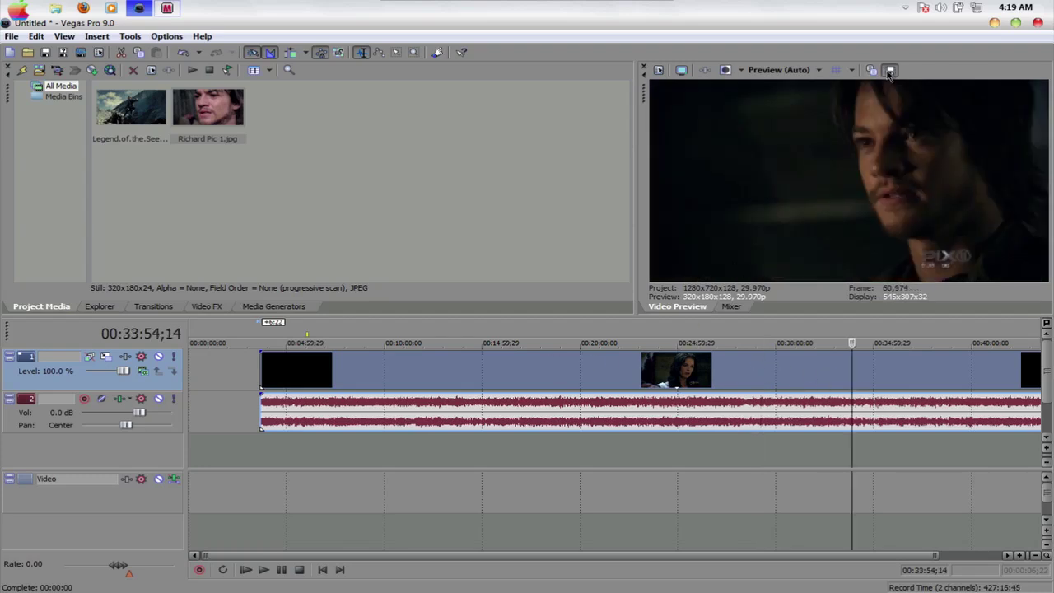
- Save a JPEG snapshot of the current preview frame as Richard Pic 2jpg in the Terminator- Screen Caps folder
{"action": "left_click", "coordinate": [889, 73]}
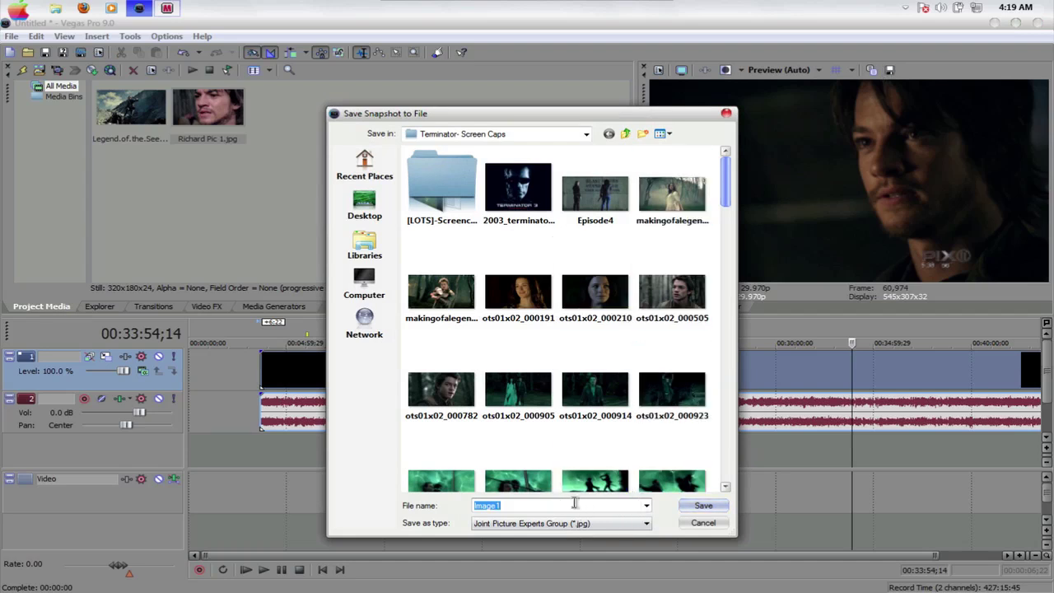
{"action": "key", "text": "BackSpace"}
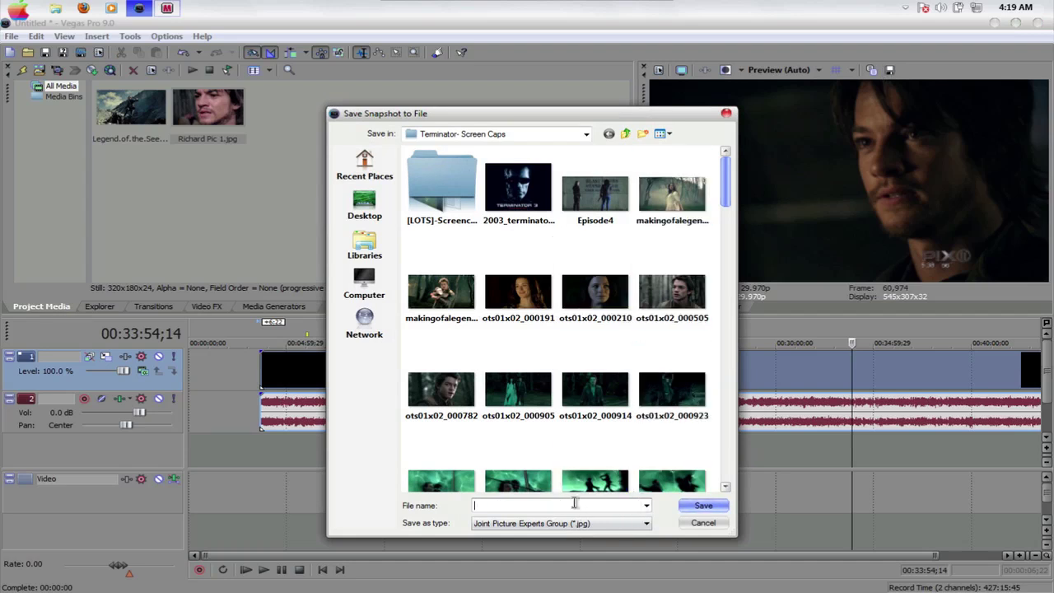
{"action": "type", "text": "R"}
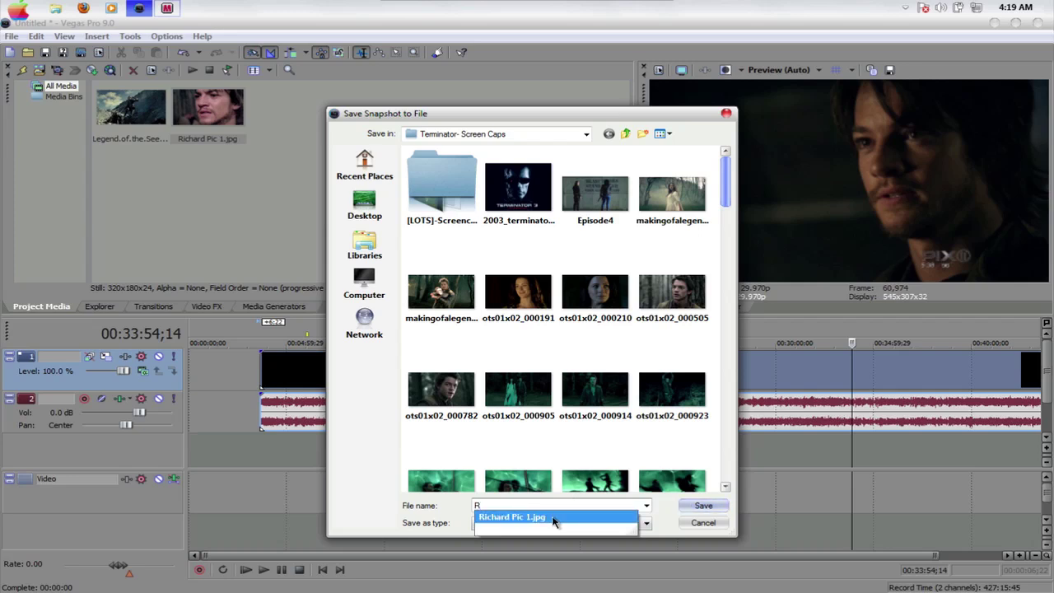
{"action": "left_click", "coordinate": [552, 517]}
{"action": "left_click", "coordinate": [524, 508]}
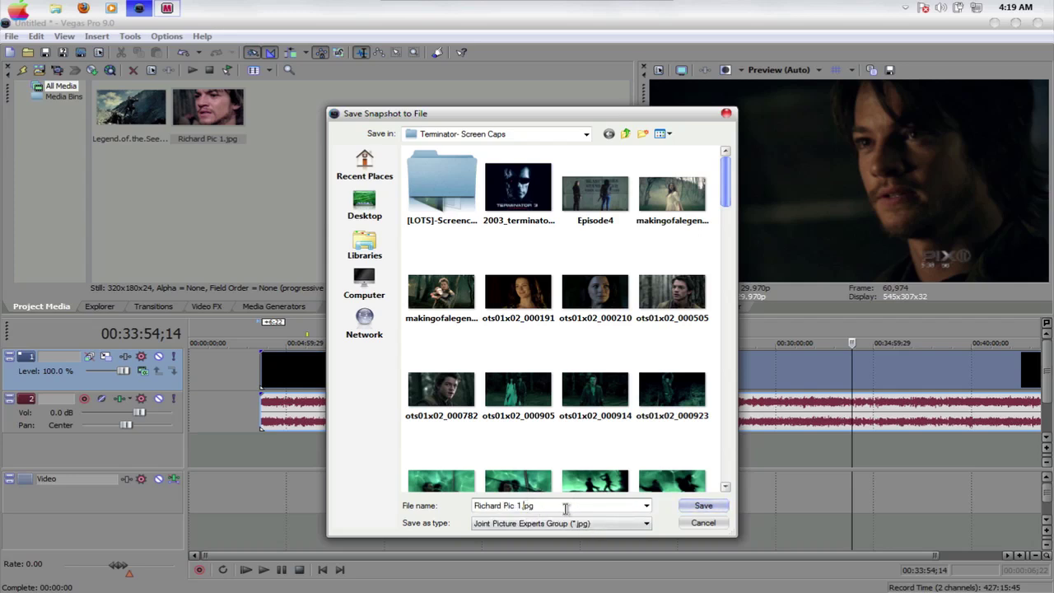
{"action": "key", "text": "BackSpace"}
{"action": "key", "text": "BackSpace"}
{"action": "key", "text": "BackSpace"}
{"action": "type", "text": "2"}
{"action": "left_click", "coordinate": [700, 505]}
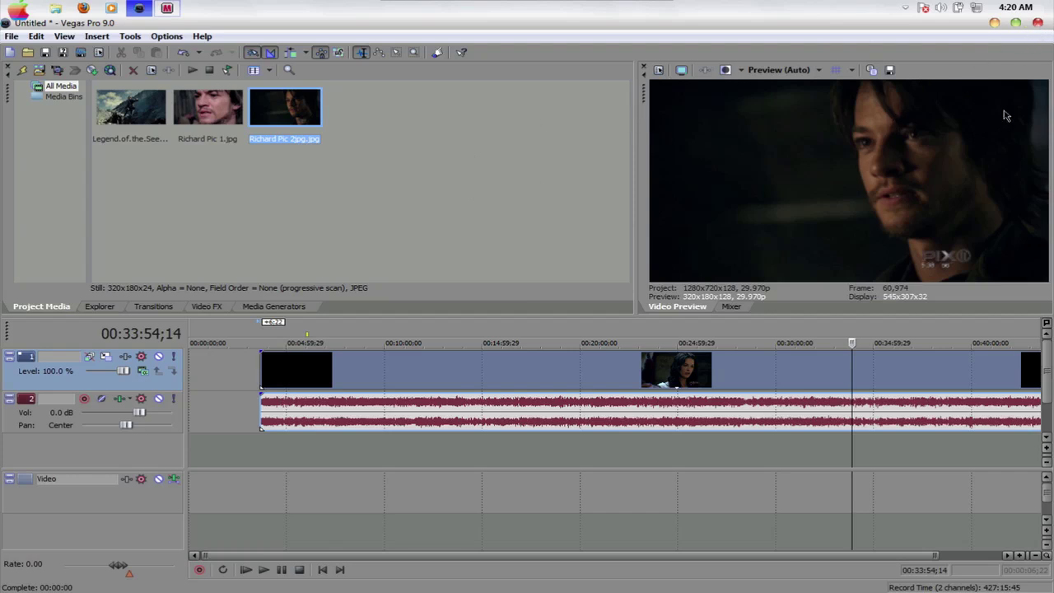
- Close Vegas Pro without saving the untitled project
{"action": "left_click", "coordinate": [1039, 26]}
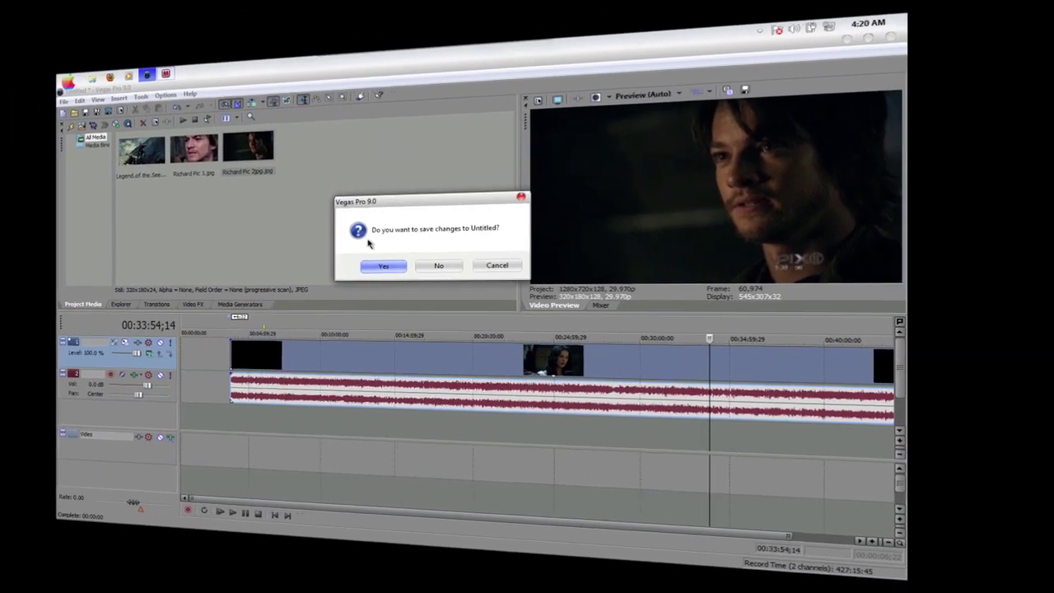
{"action": "left_click", "coordinate": [458, 264]}
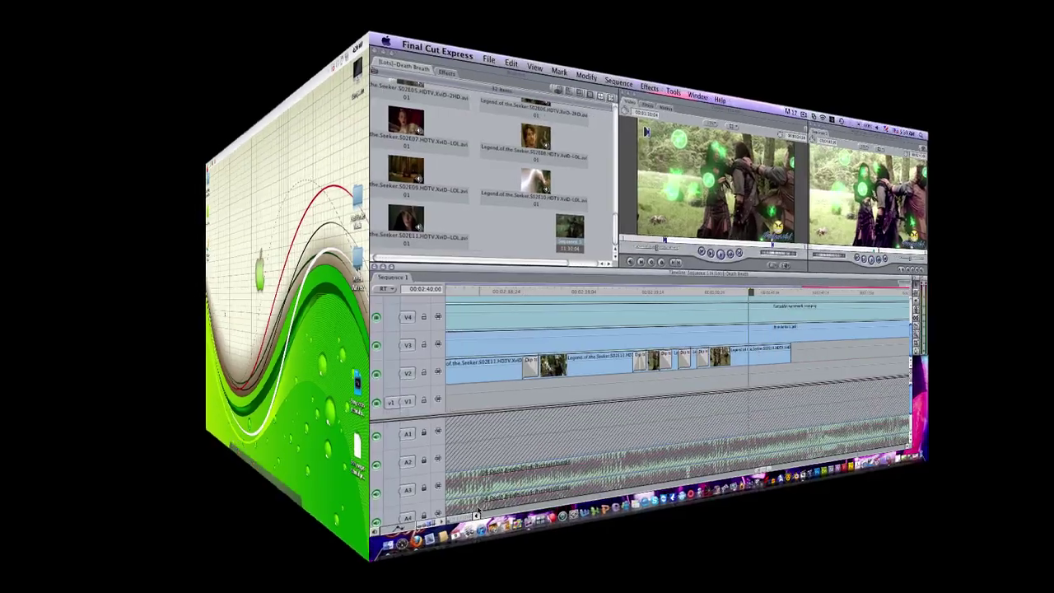
- Switch to Final Cut Express and position the Sequence 1 playhead at 00:02:34;19
{"action": "left_click", "coordinate": [546, 293]}
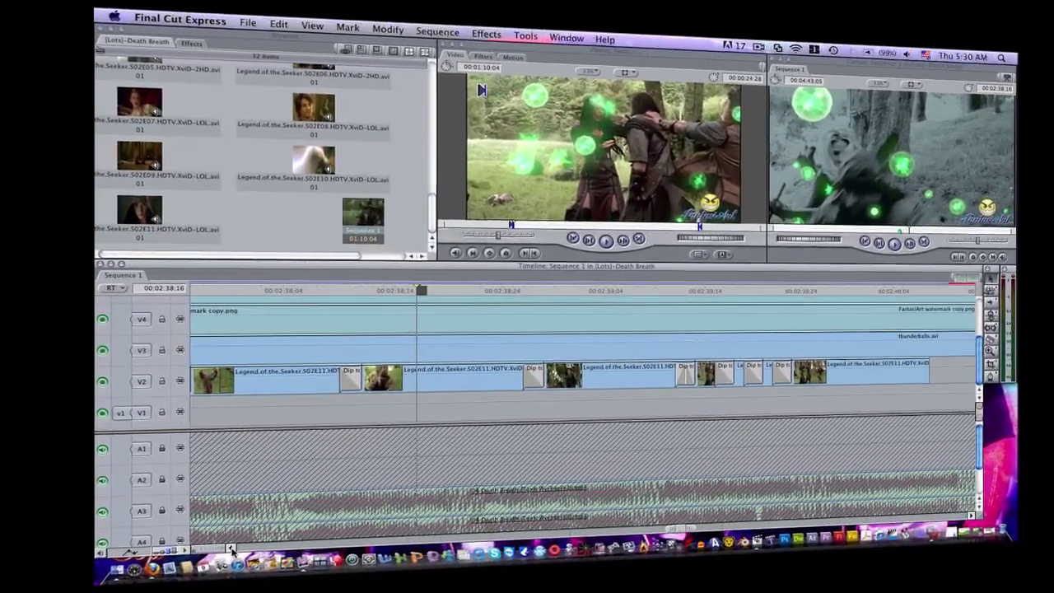
{"action": "scroll", "coordinate": [272, 539], "scroll_direction": "left", "scroll_amount": 10}
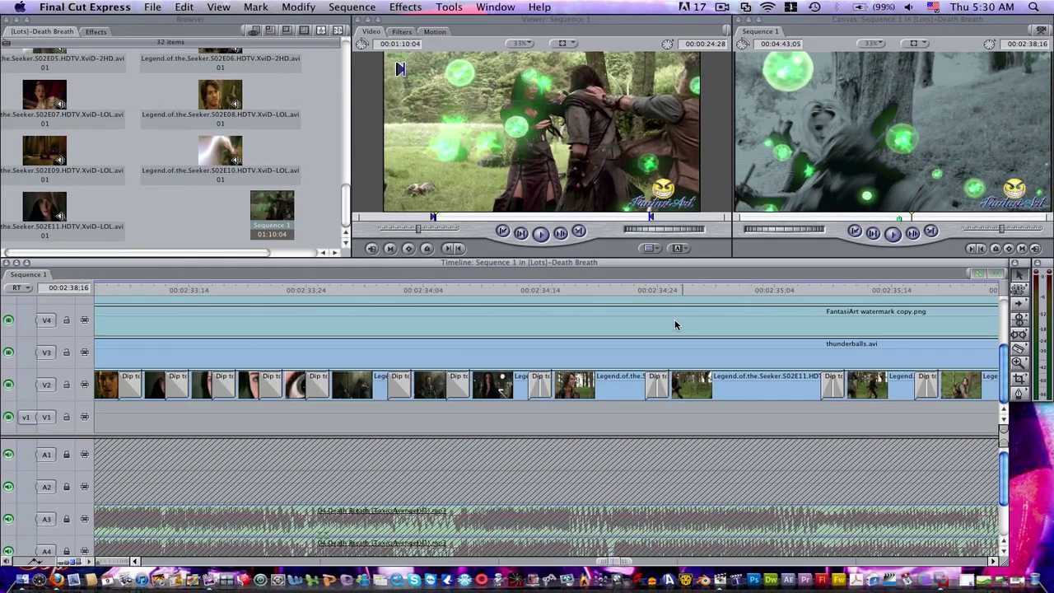
{"action": "left_click", "coordinate": [595, 289]}
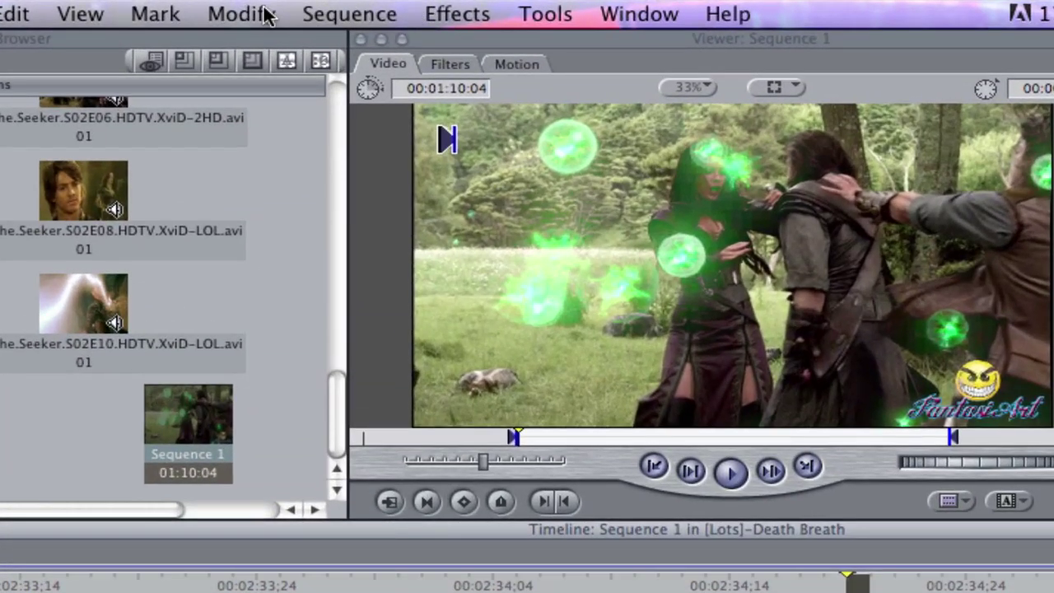
- Make a freeze frame of the current frame and place it in the Browser beside the existing Sequence 1
{"action": "left_click", "coordinate": [240, 14]}
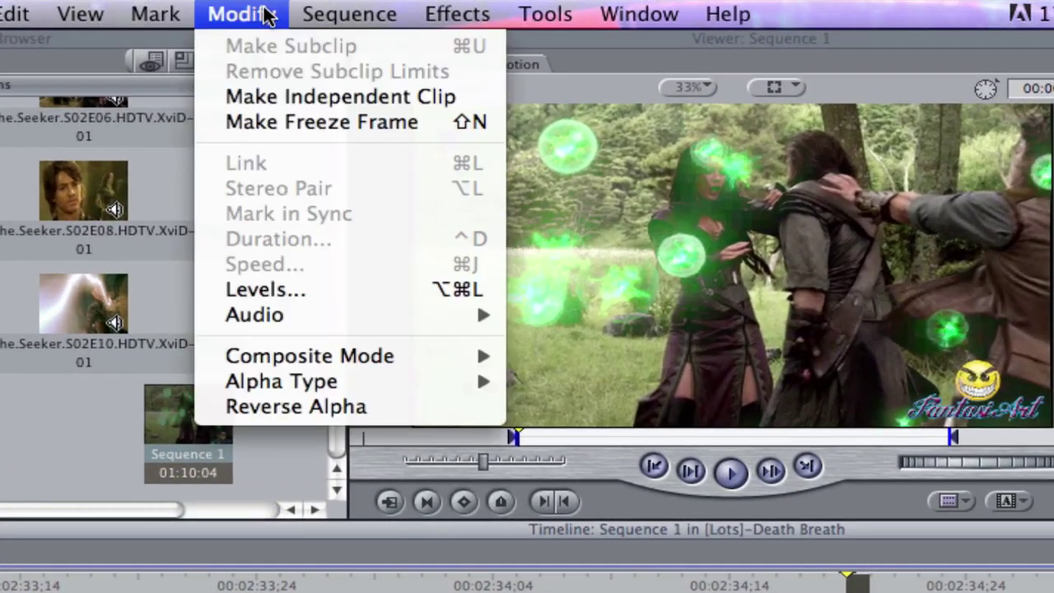
{"action": "left_click", "coordinate": [308, 118]}
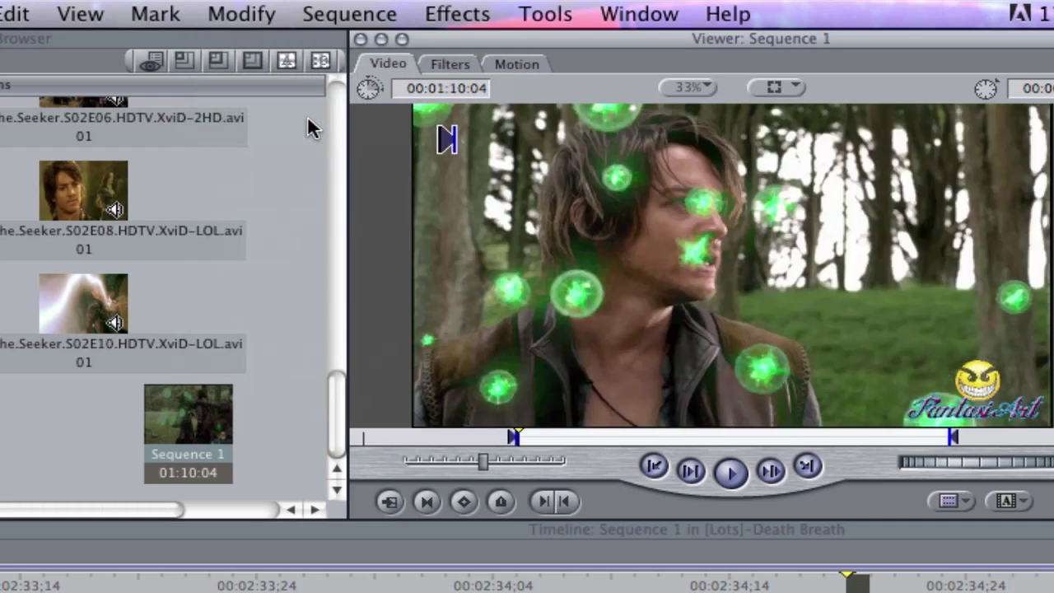
{"action": "left_click_drag", "start_coordinate": [146, 422], "coordinate": [69, 426]}
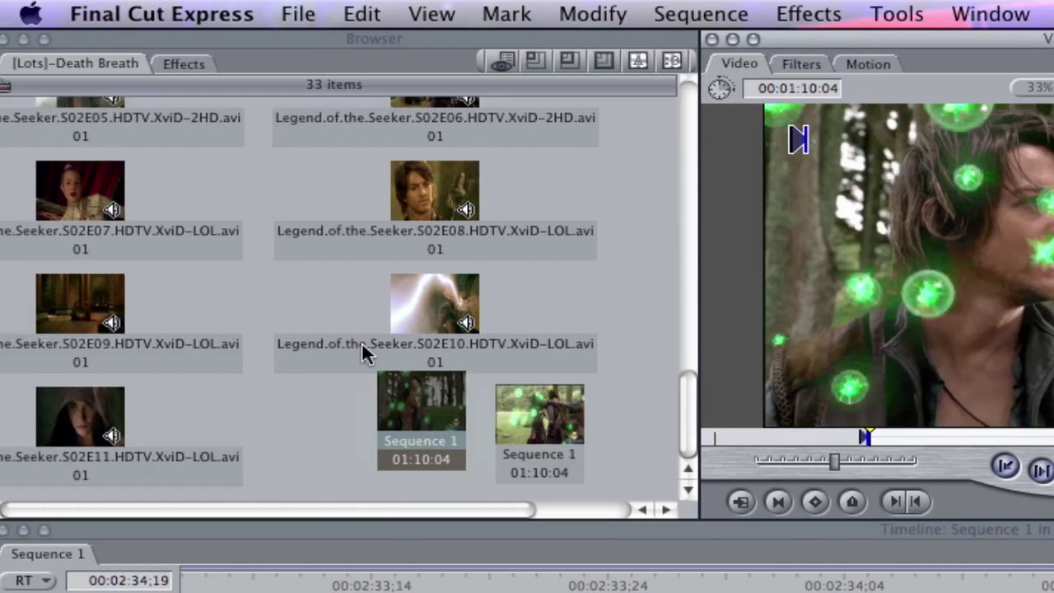
{"action": "mouse_move", "coordinate": [410, 438]}
{"action": "left_mouse_down"}
{"action": "mouse_move", "coordinate": [420, 425]}
{"action": "mouse_move", "coordinate": [419, 435]}
{"action": "left_mouse_up"}
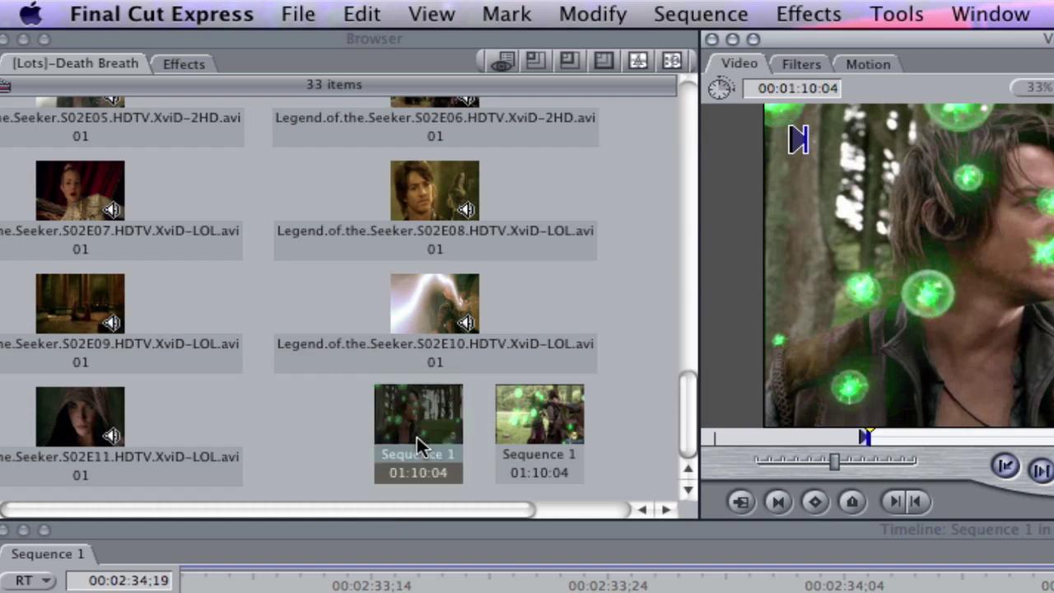
{"action": "left_click_drag", "start_coordinate": [379, 530], "coordinate": [401, 517]}
- Start exporting the freeze frame using QuickTime Conversion, with the format Still Image and the JPEG, 29.97 fps setting
{"action": "right_click", "coordinate": [419, 428]}
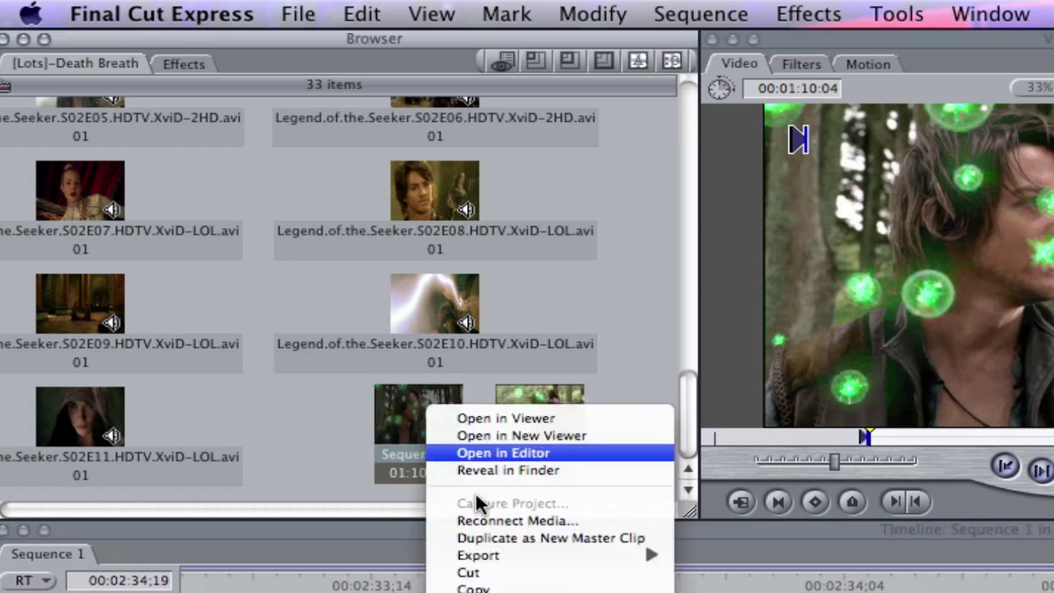
{"action": "mouse_move", "coordinate": [499, 558]}
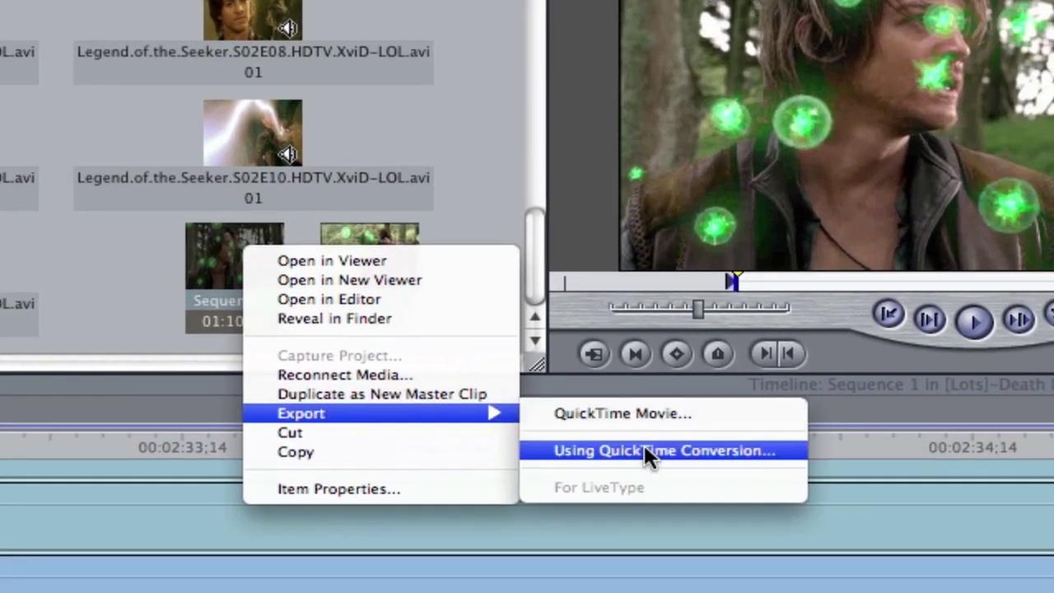
{"action": "left_click", "coordinate": [644, 445]}
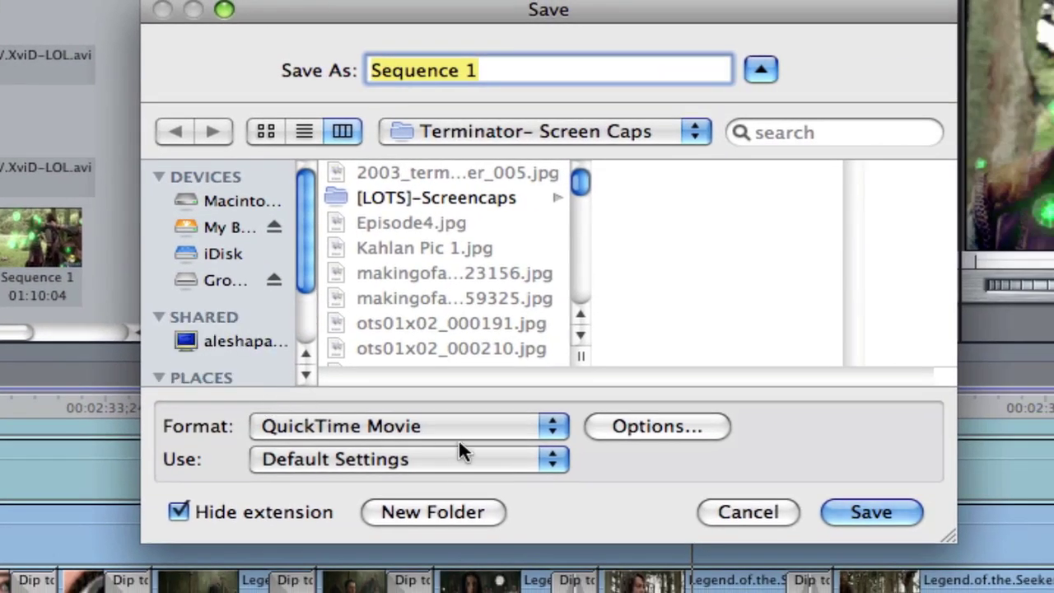
{"action": "left_click", "coordinate": [454, 435]}
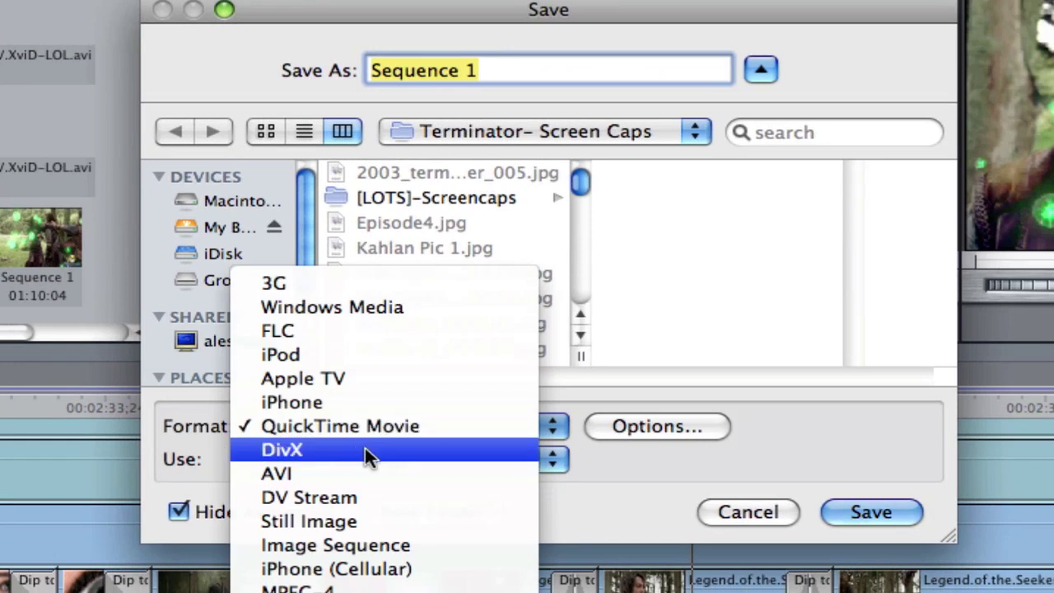
{"action": "left_click", "coordinate": [338, 520]}
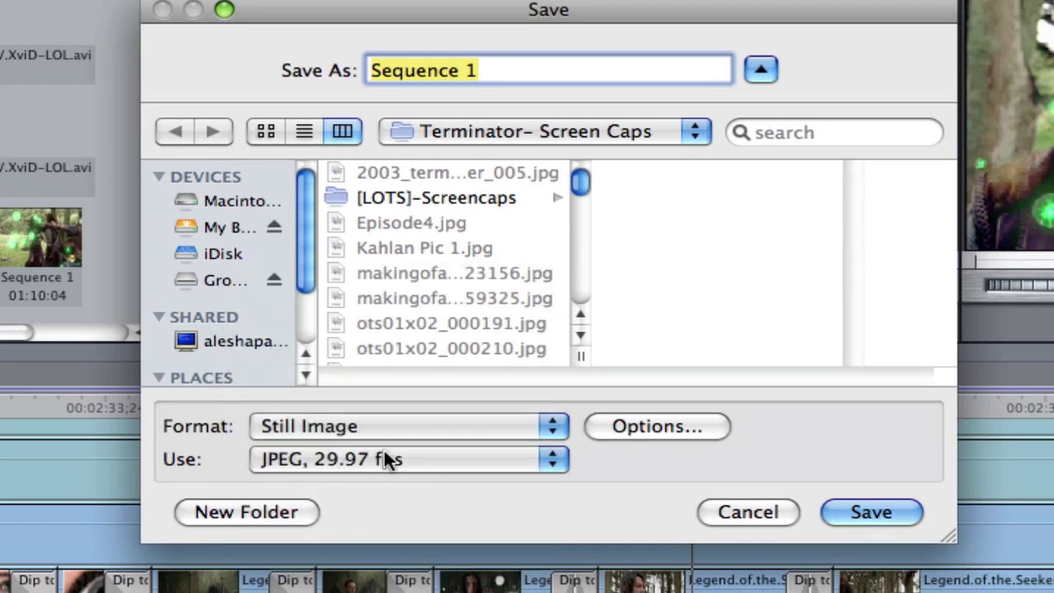
{"action": "left_click", "coordinate": [487, 463]}
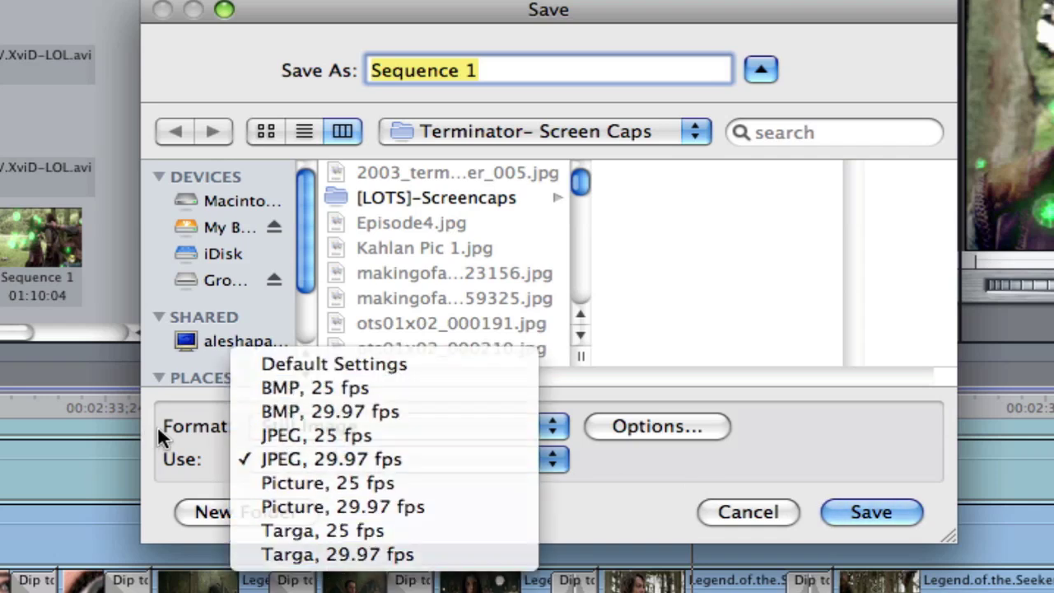
{"action": "left_click", "coordinate": [412, 465]}
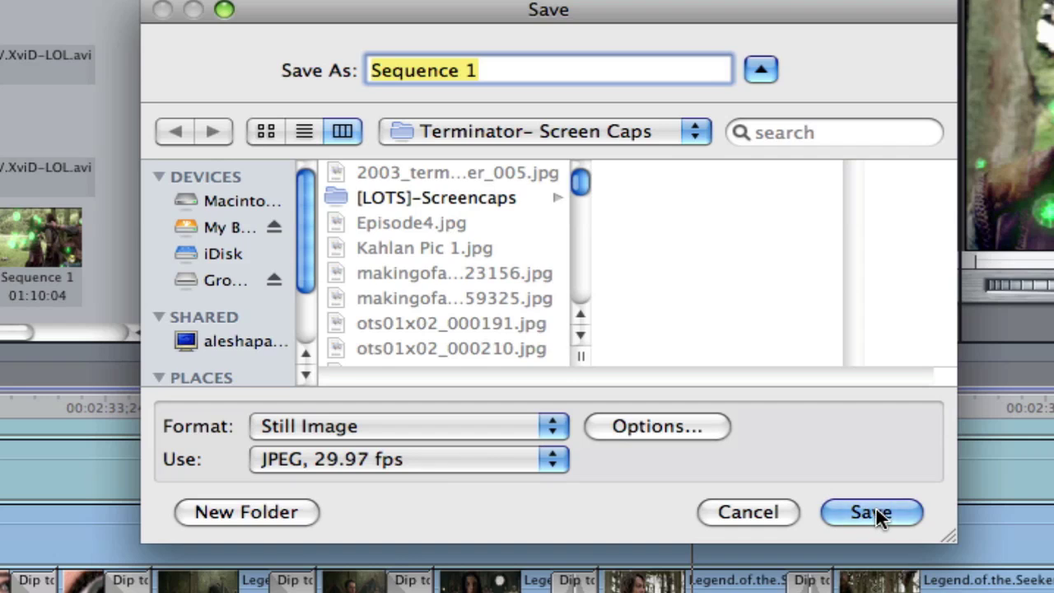
- Name the exported still Richard Pic 3 and save it in the Terminator- Screen Caps folder
{"action": "mouse_move", "coordinate": [574, 177]}
{"action": "left_mouse_down"}
{"action": "mouse_move", "coordinate": [579, 188]}
{"action": "mouse_move", "coordinate": [577, 175]}
{"action": "left_mouse_up"}
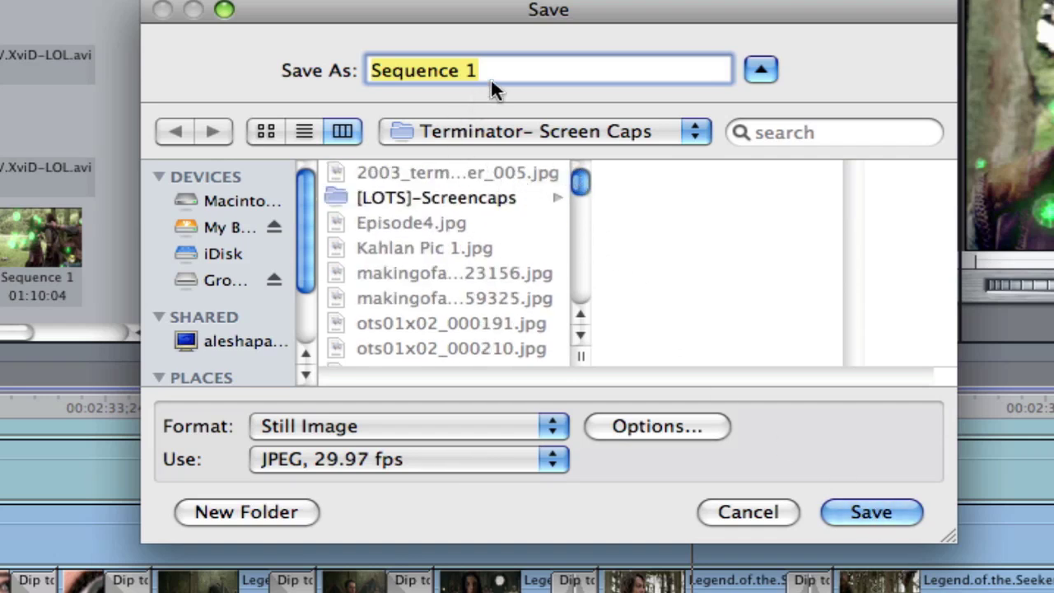
{"action": "key", "text": "BackSpace"}
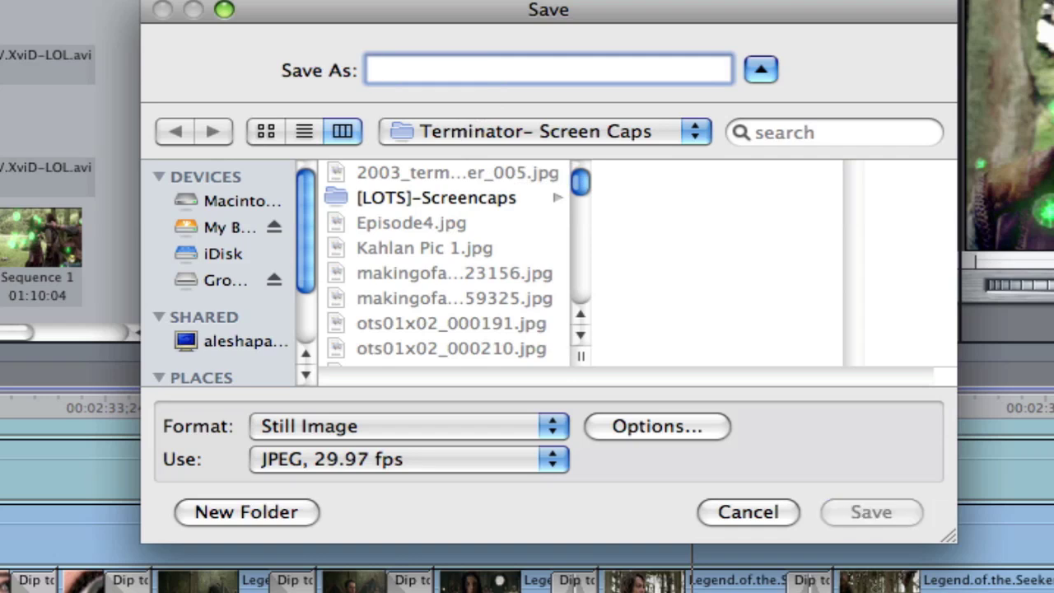
{"action": "type", "text": "Richar"}
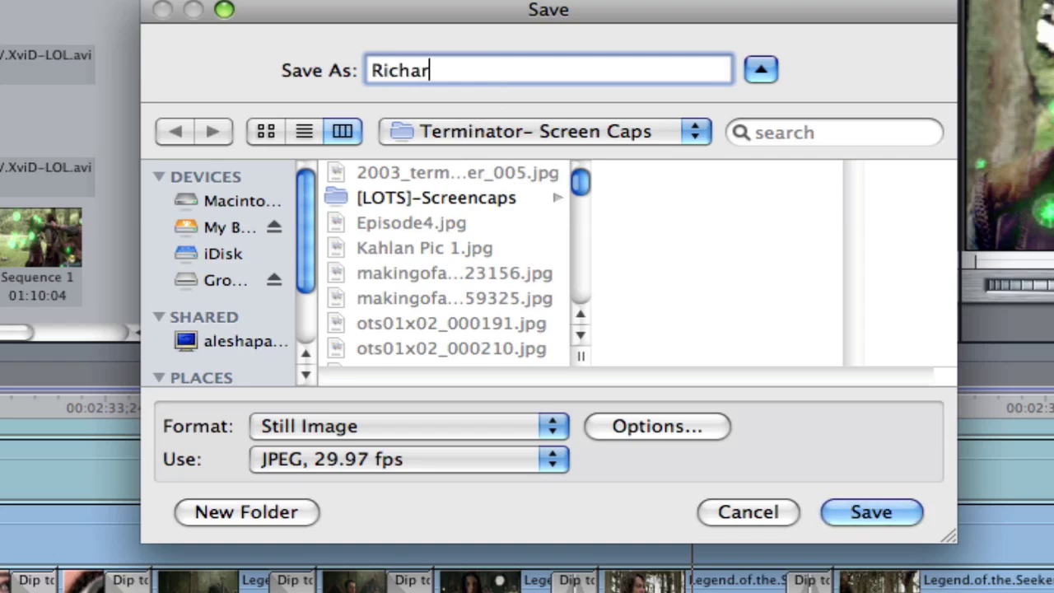
{"action": "type", "text": "d Pic 2"}
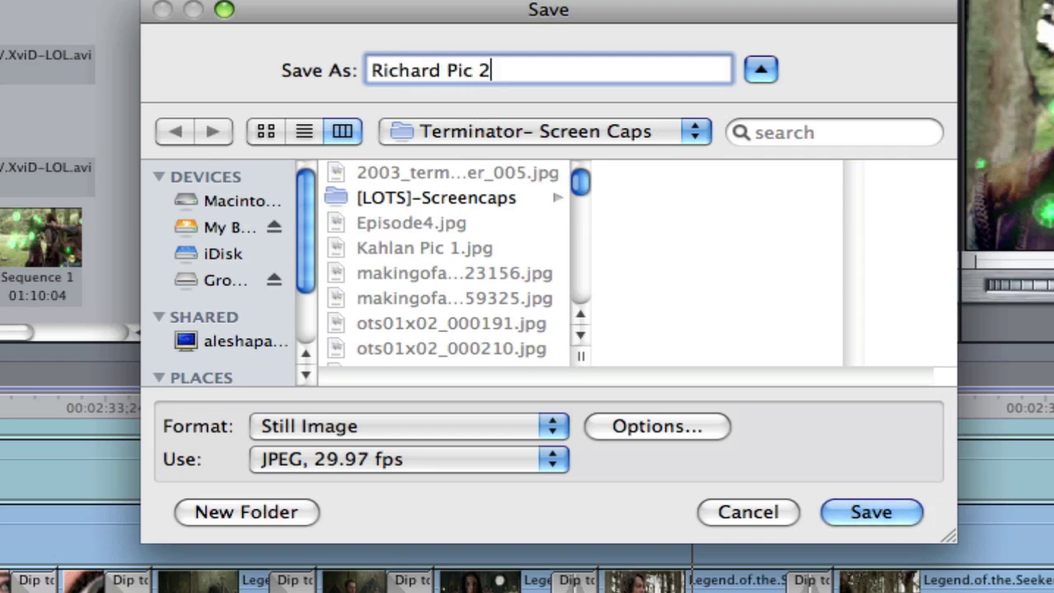
{"action": "key", "text": "BackSpace"}
{"action": "type", "text": "3"}
{"action": "left_click", "coordinate": [875, 511]}
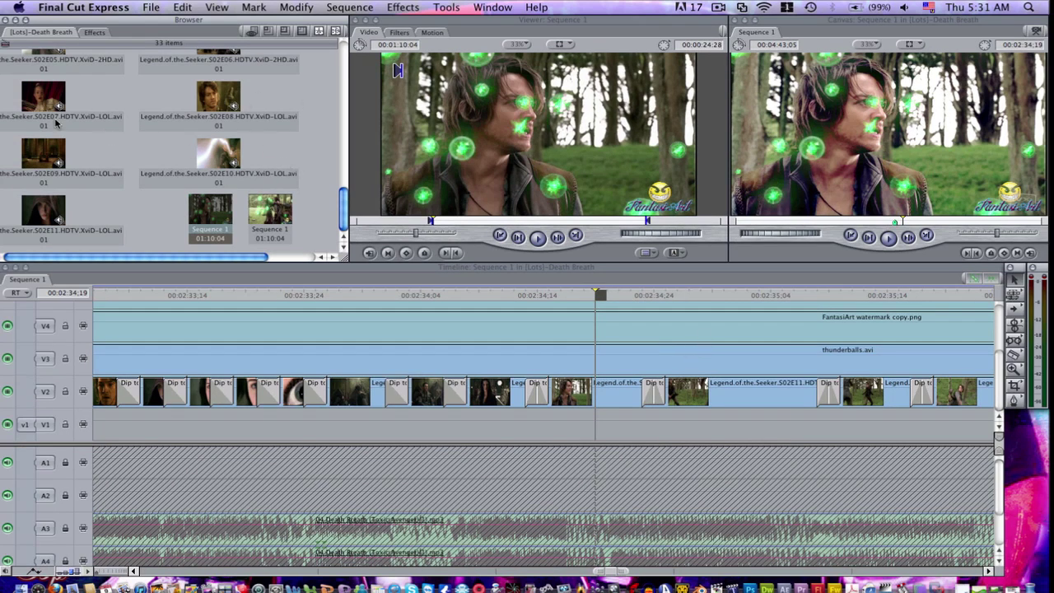
{"action": "left_click", "coordinate": [97, 7]}
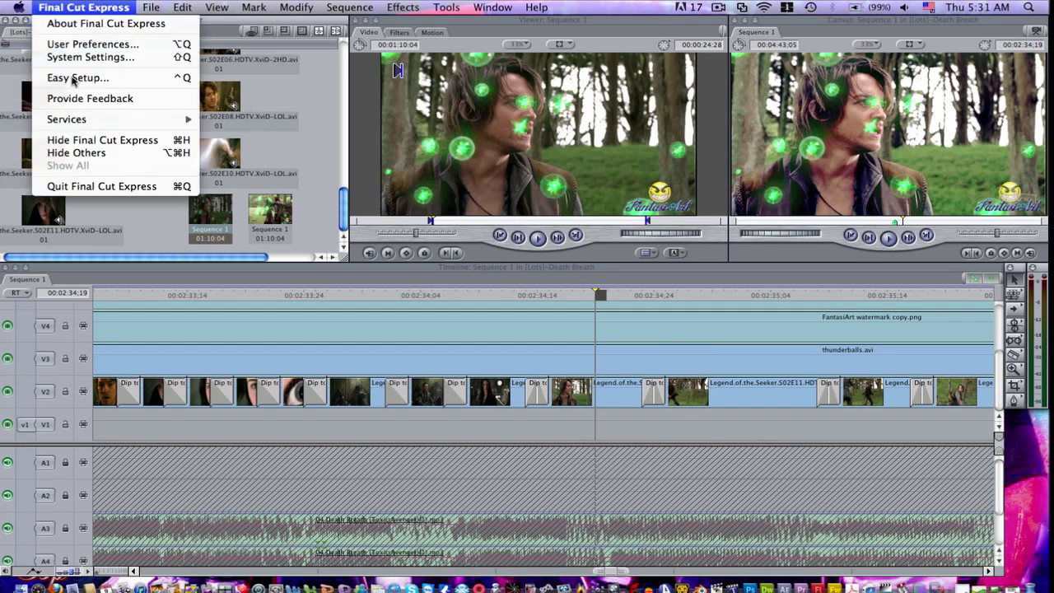
{"action": "left_click", "coordinate": [91, 187]}
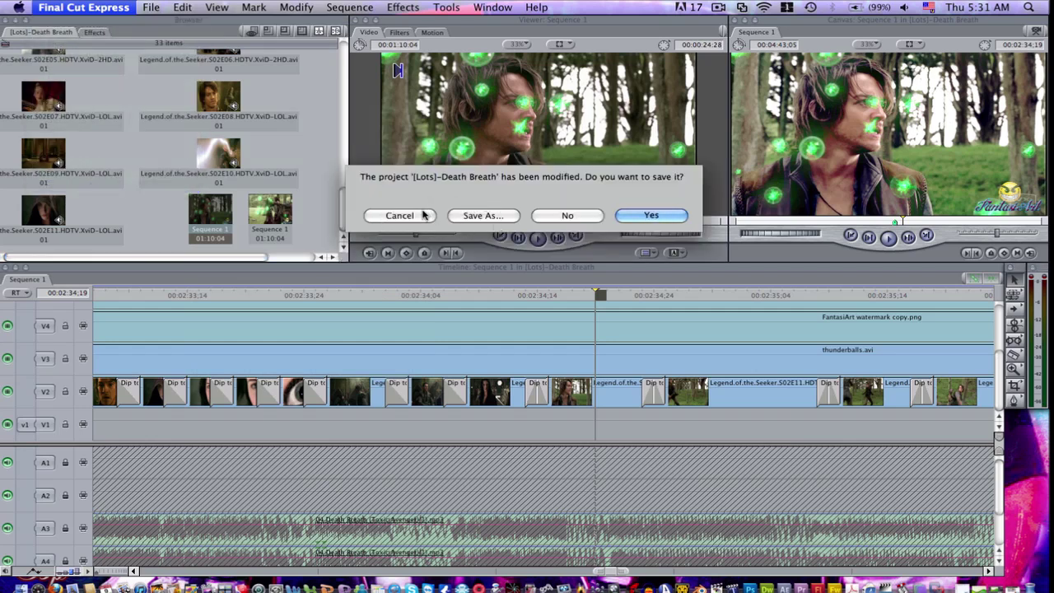
{"action": "left_click", "coordinate": [421, 218]}
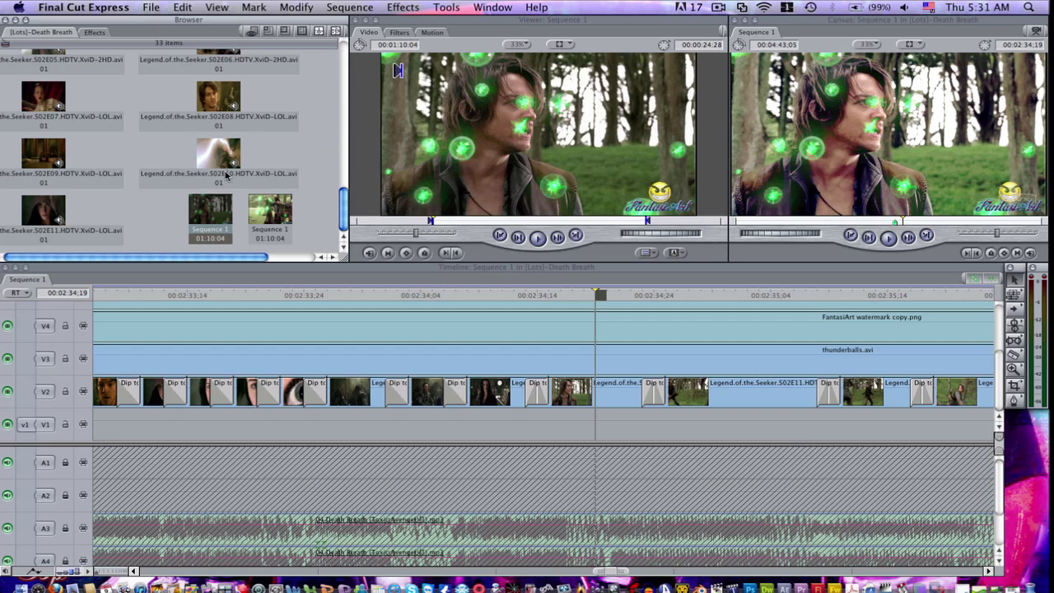
- Quit Final Cut Express without saving the changes to the [Lots]-Death Breath project
{"action": "left_click", "coordinate": [98, 6]}
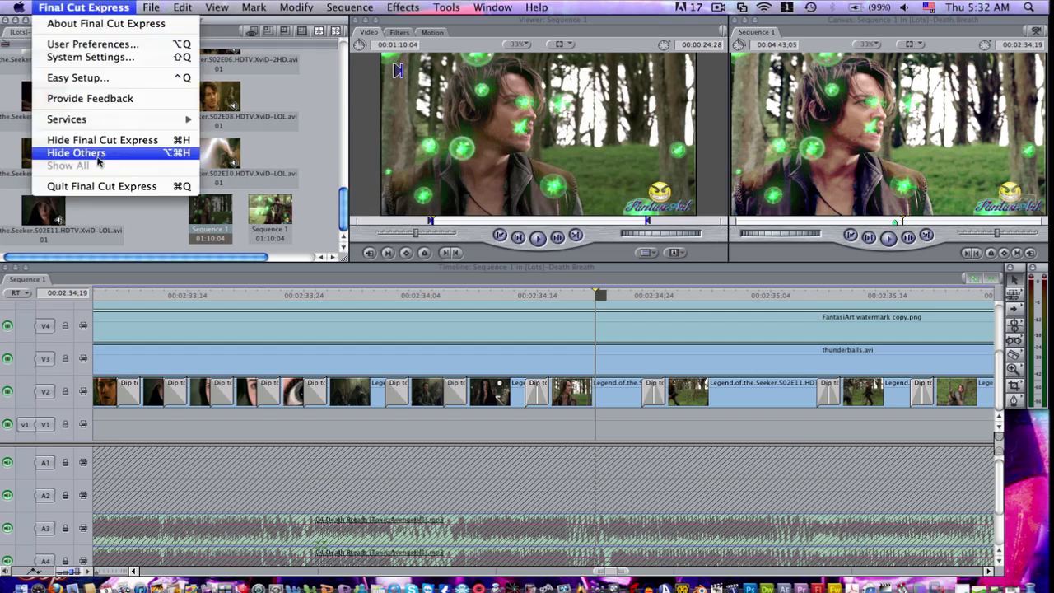
{"action": "left_click", "coordinate": [111, 189]}
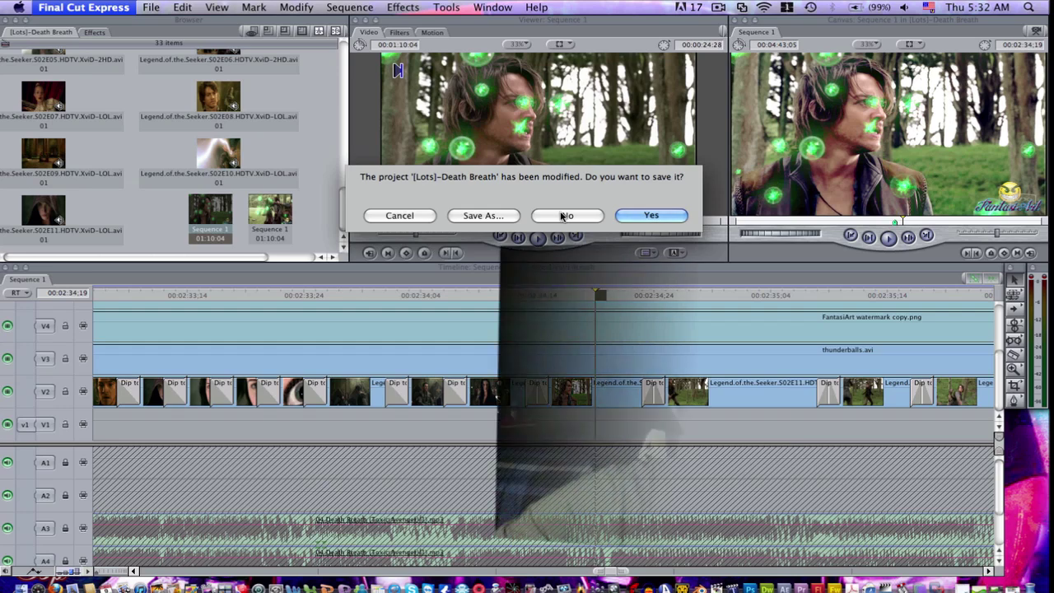
{"action": "left_click", "coordinate": [565, 215]}
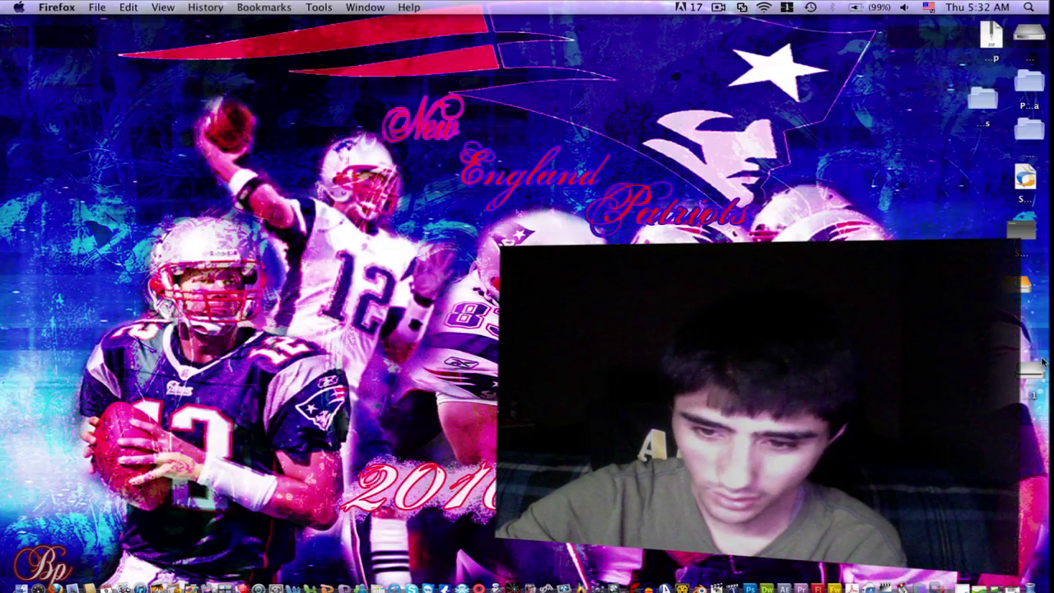